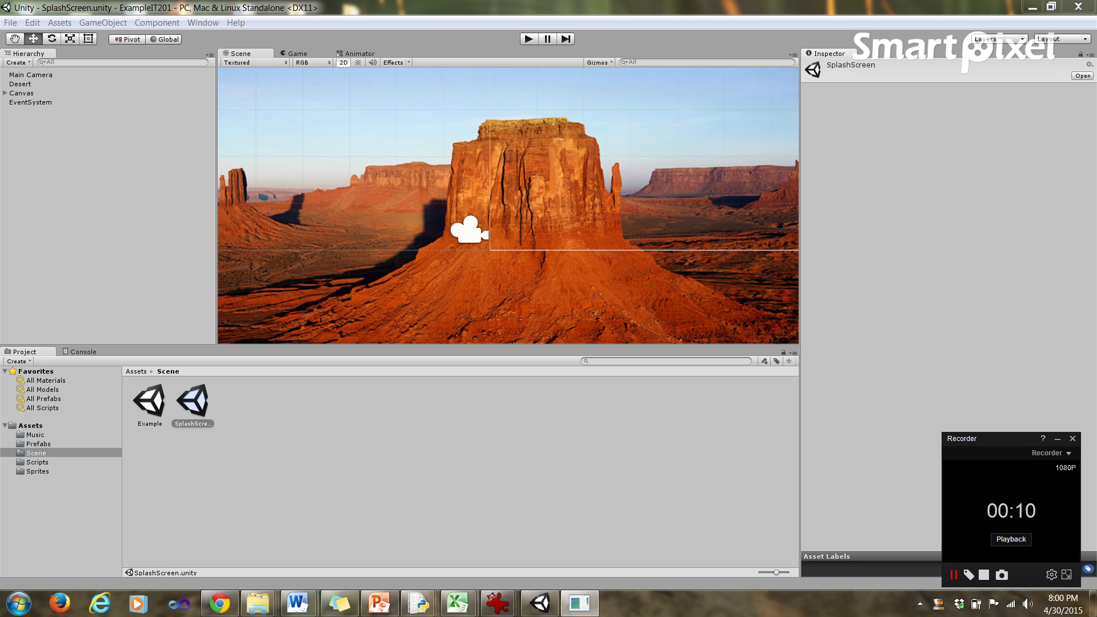
# Play the SplashScreen scene, start the game with its Start button, move the ship sideways, and stop playback.
pyautogui.hotkey('ctrl', 'p')
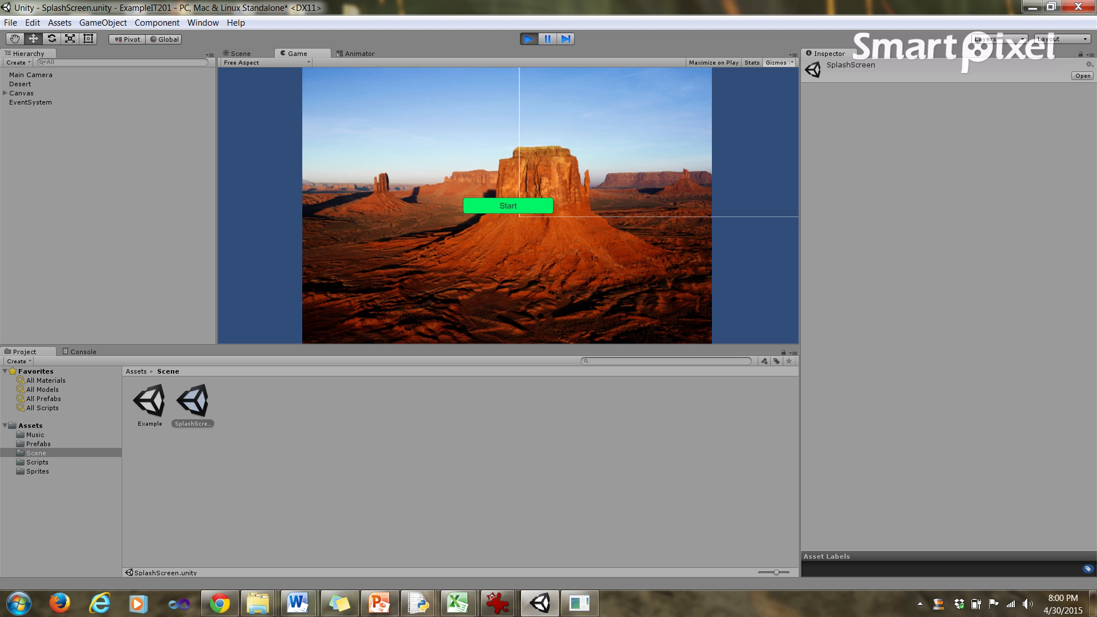
pyautogui.click(508, 206)
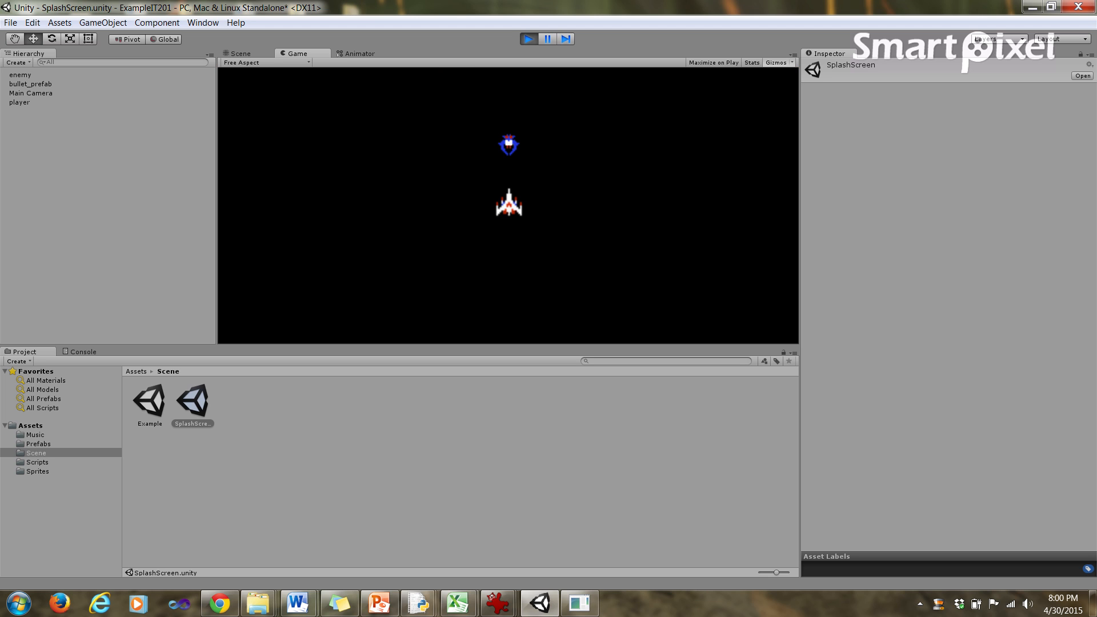
pyautogui.press('Left')
pyautogui.press('Right')
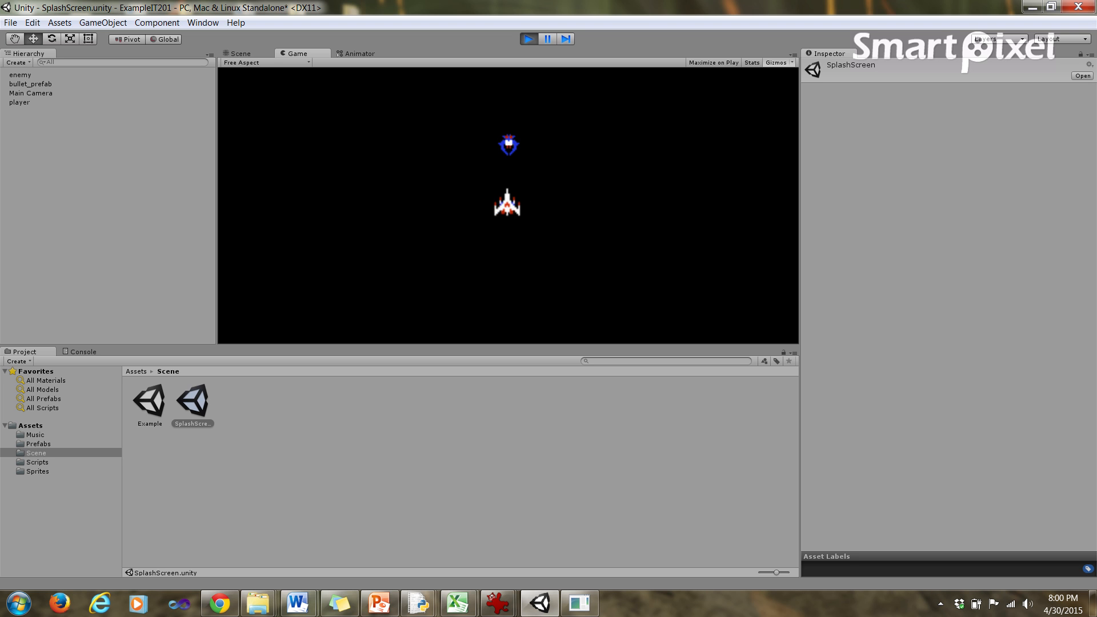
pyautogui.press('Left')
pyautogui.hotkey('ctrl', 'p')
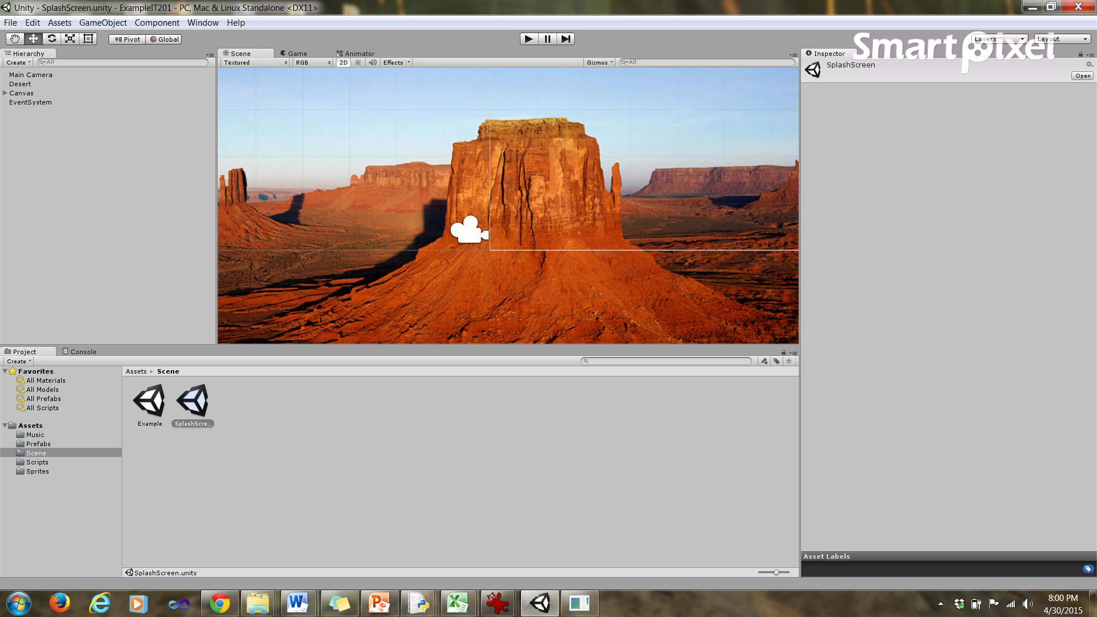
pyautogui.click(579, 603)
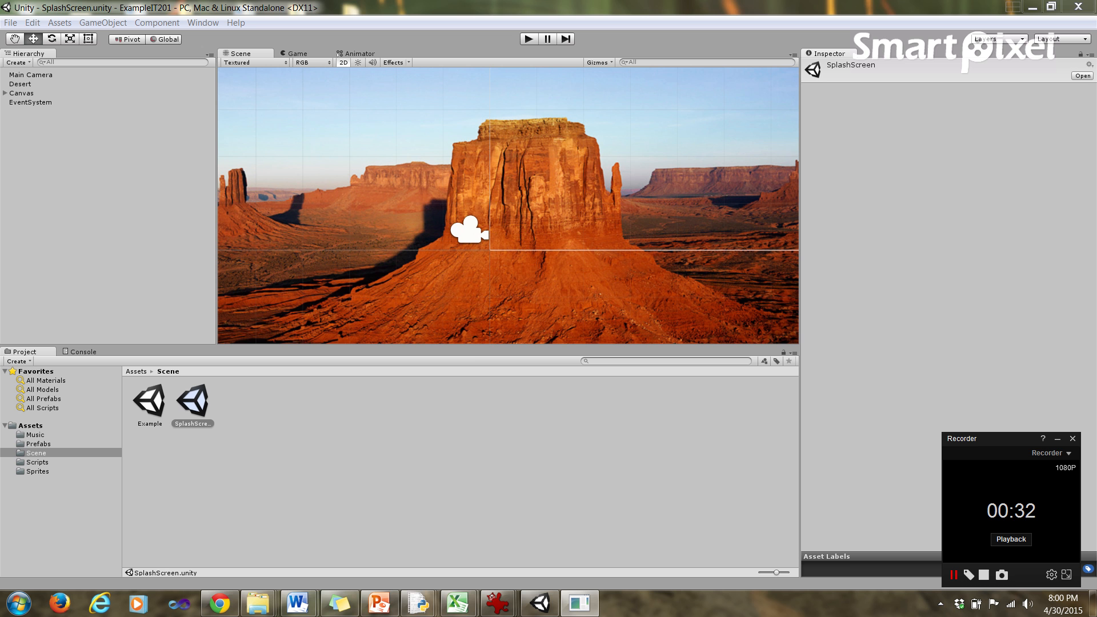
pyautogui.rightClick(292, 453)
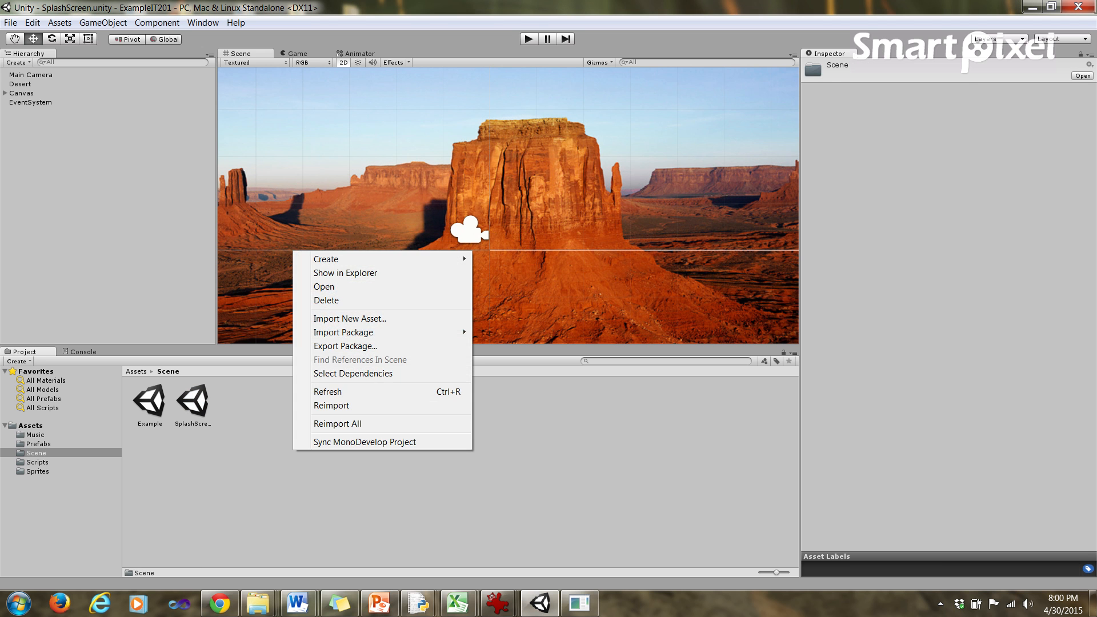
pyautogui.click(290, 451)
pyautogui.click(11, 23)
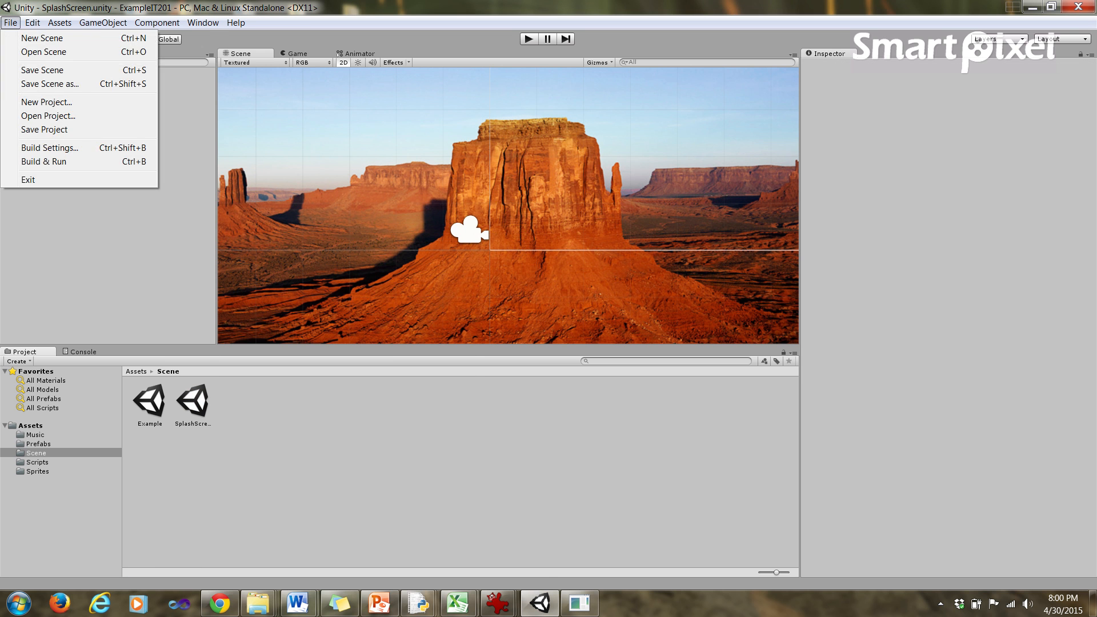
pyautogui.click(44, 51)
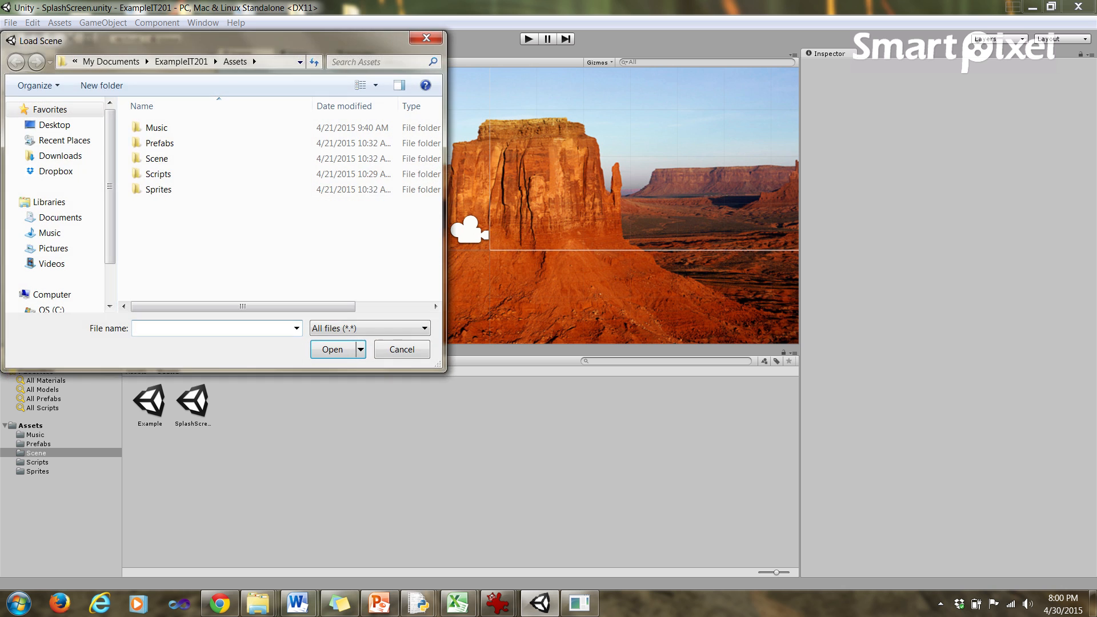
pyautogui.click(426, 38)
# Create a new scene and place the Desert sprite from the Sprites folder at about X 0.25, Y 0.67.
pyautogui.click(10, 22)
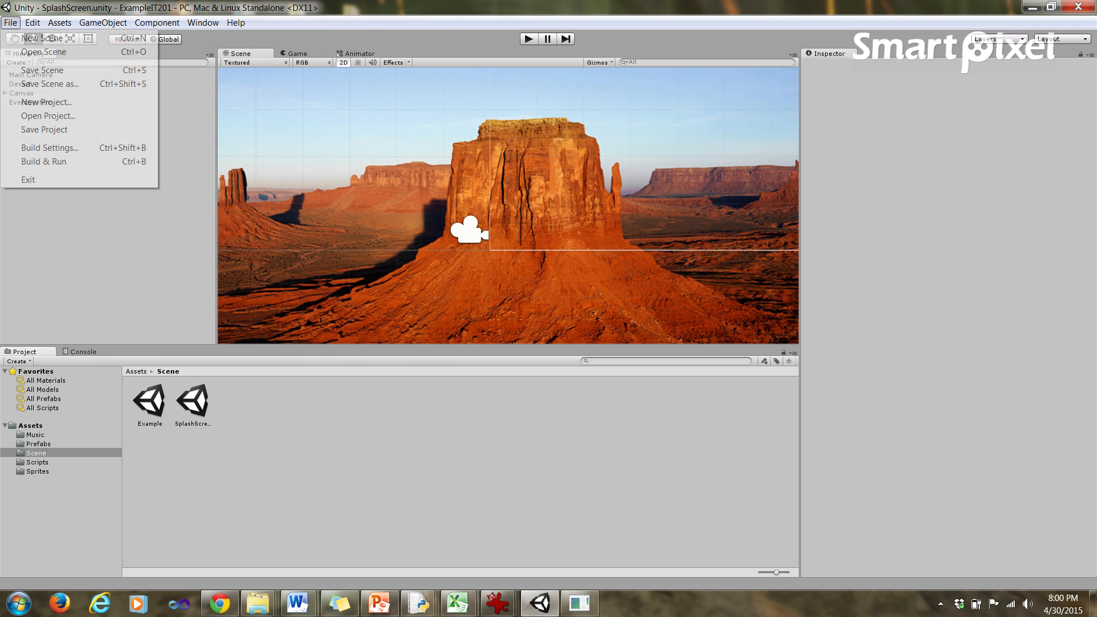
pyautogui.click(35, 37)
pyautogui.click(35, 435)
pyautogui.click(36, 462)
pyautogui.click(37, 471)
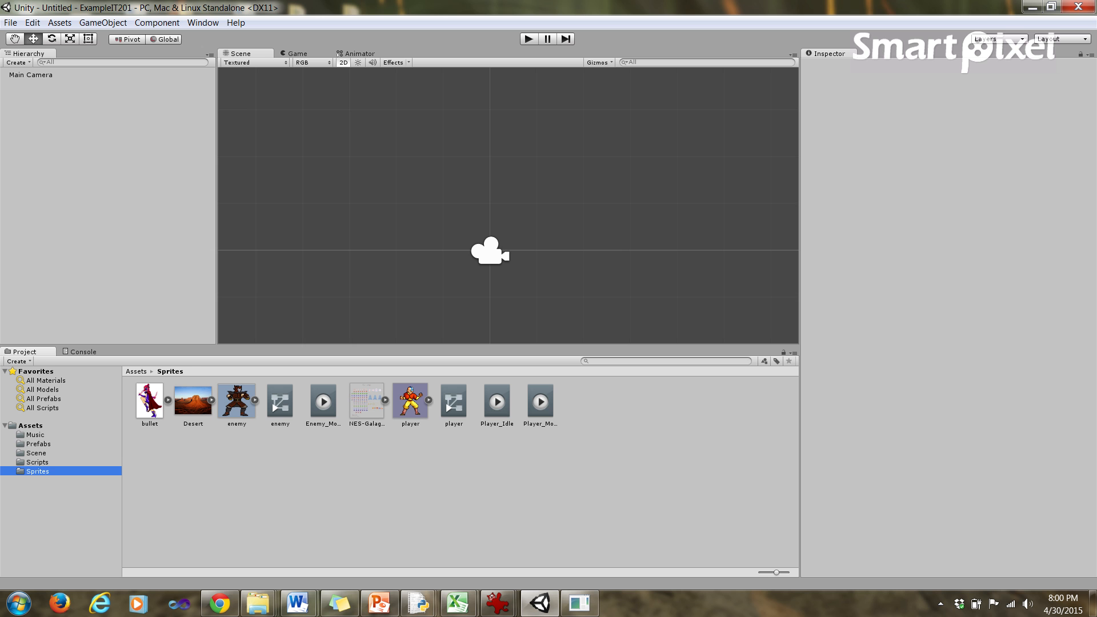
pyautogui.moveTo(193, 400); pyautogui.dragTo(546, 218)
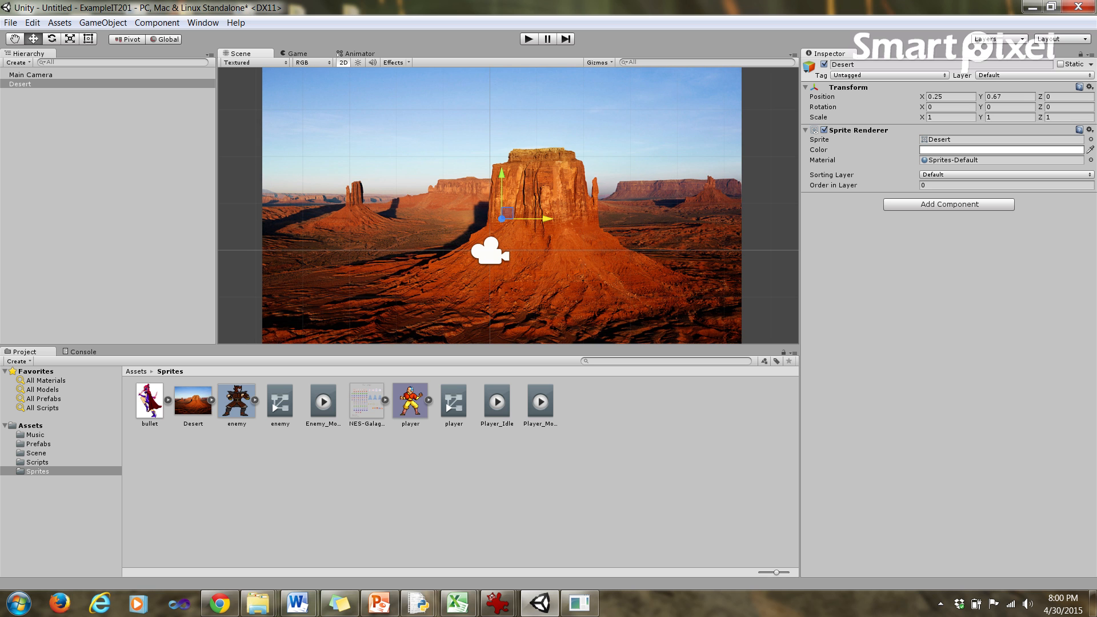
# Add a UI Canvas and place it at the root level of the hierarchy, between Desert and EventSystem.
pyautogui.rightClick(53, 117)
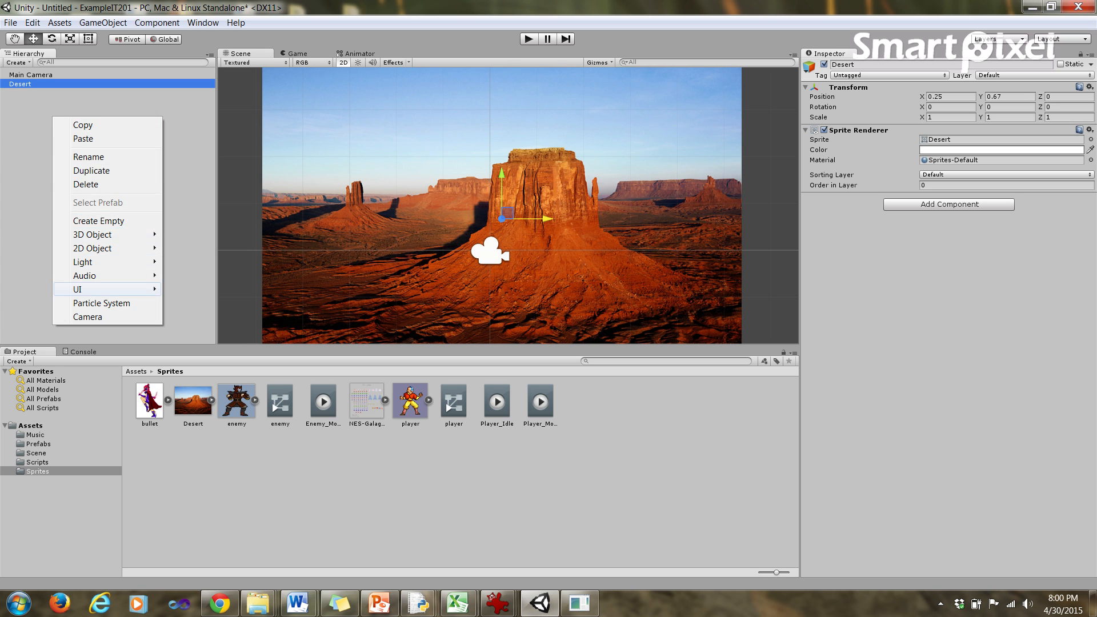
pyautogui.moveTo(103, 290)
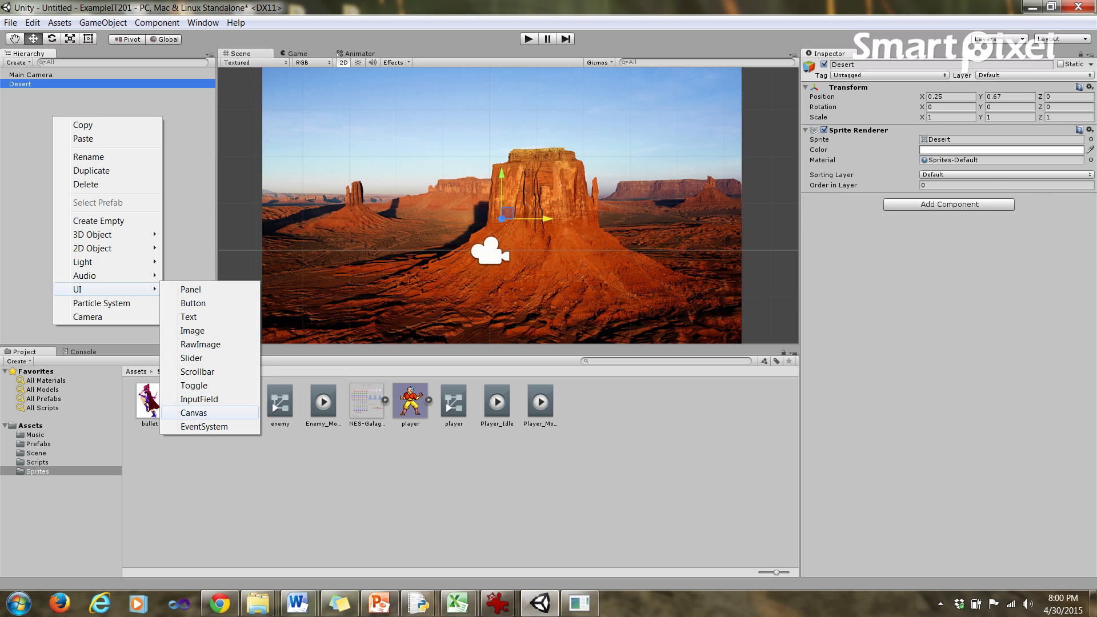
pyautogui.click(193, 413)
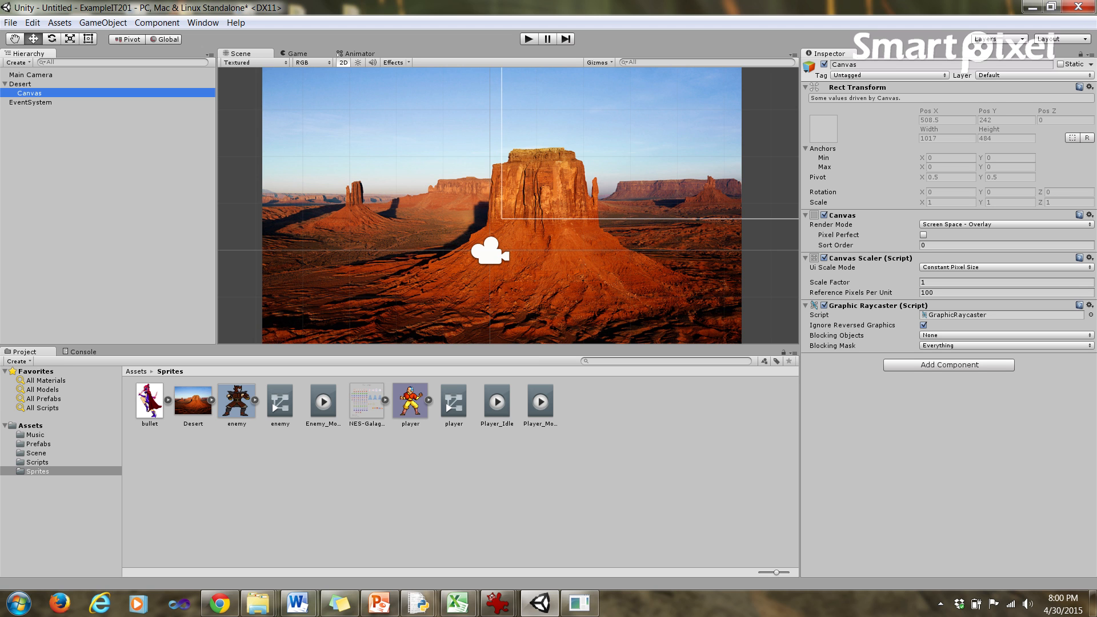
pyautogui.moveTo(29, 93); pyautogui.dragTo(29, 71)
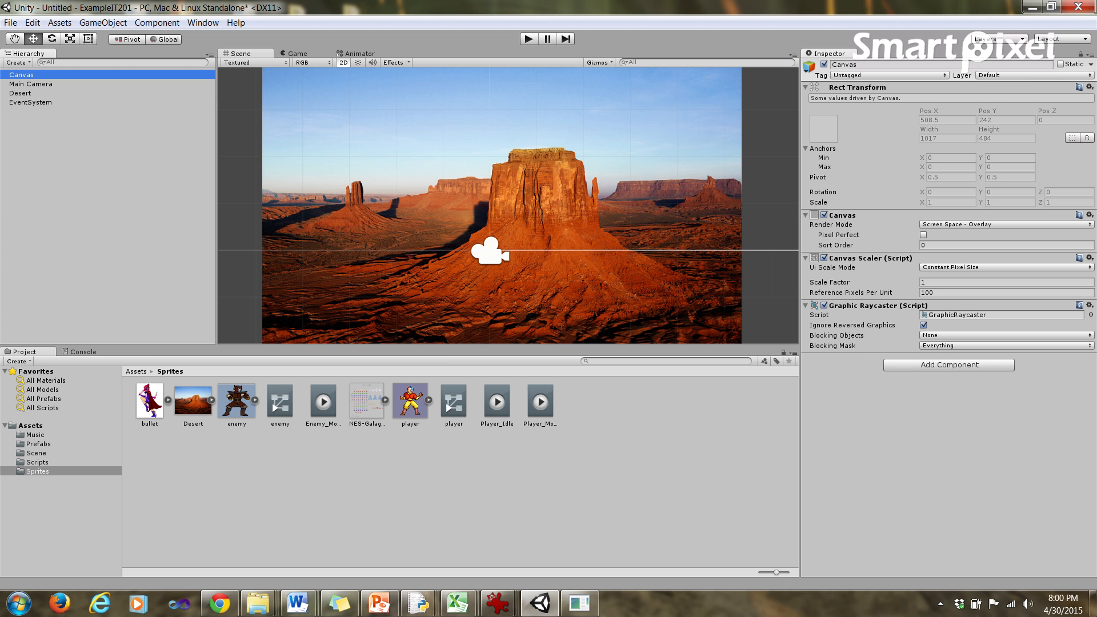
pyautogui.moveTo(29, 74); pyautogui.dragTo(29, 97)
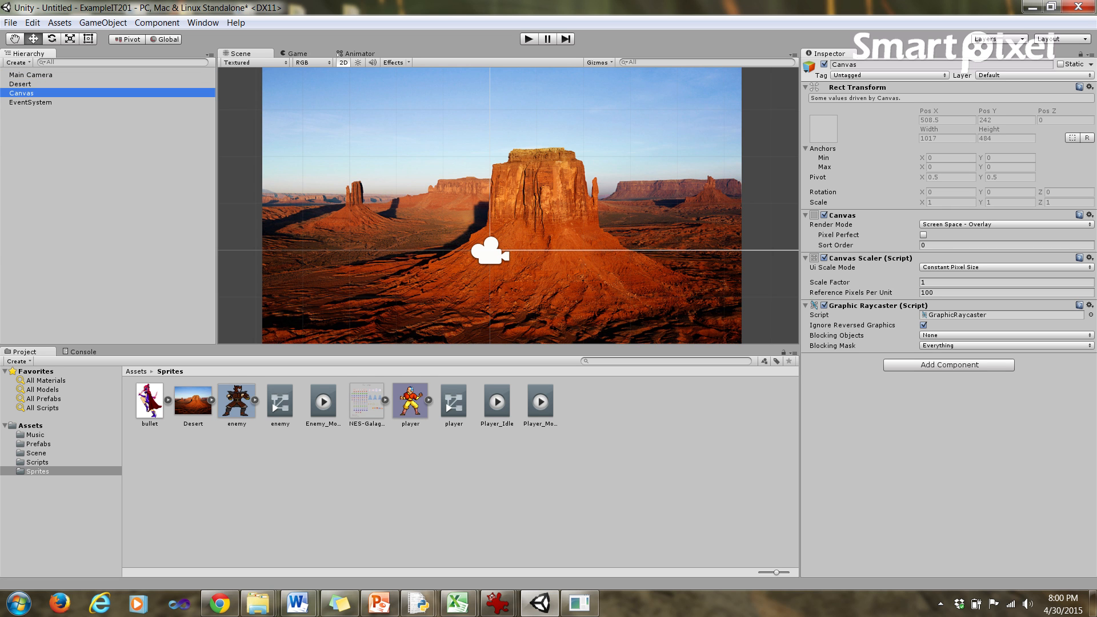
pyautogui.press('Escape')
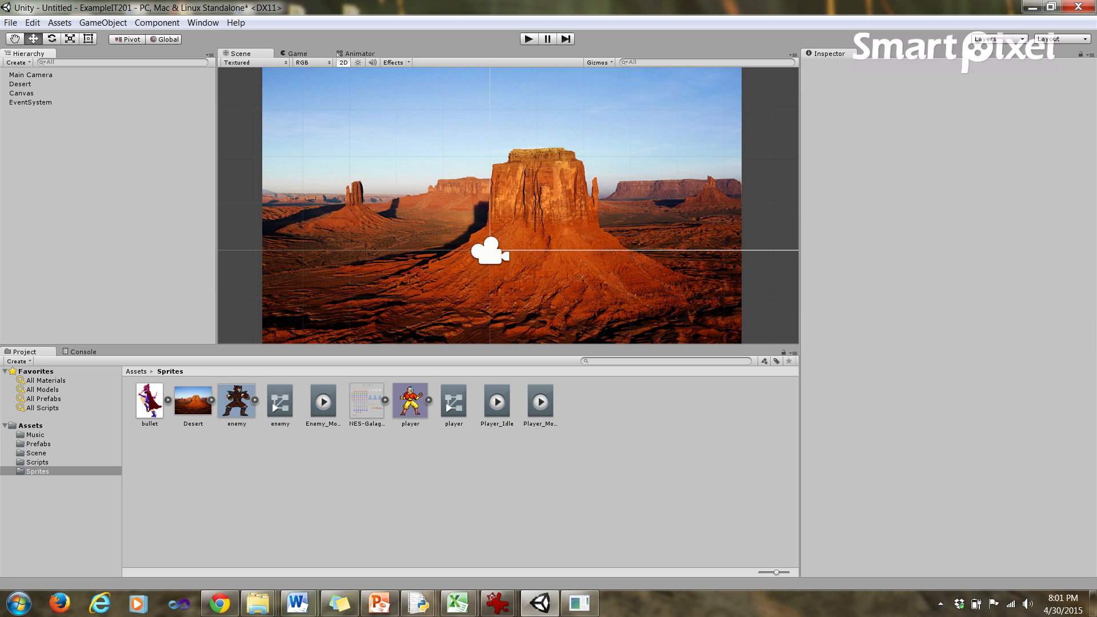
pyautogui.click(30, 103)
pyautogui.click(21, 94)
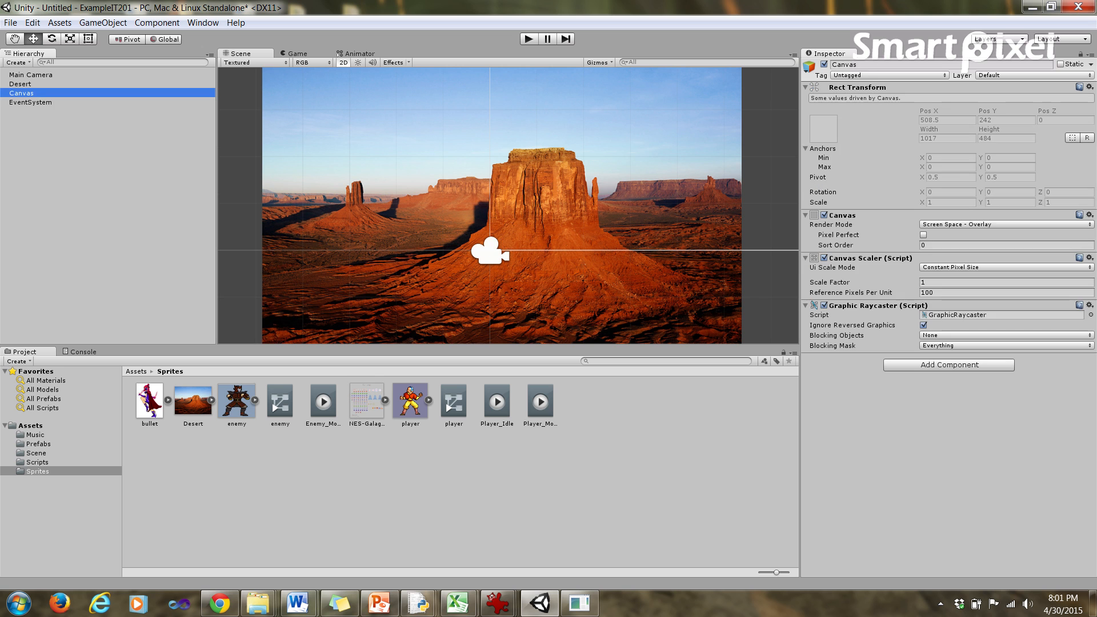
pyautogui.click(30, 102)
pyautogui.click(579, 604)
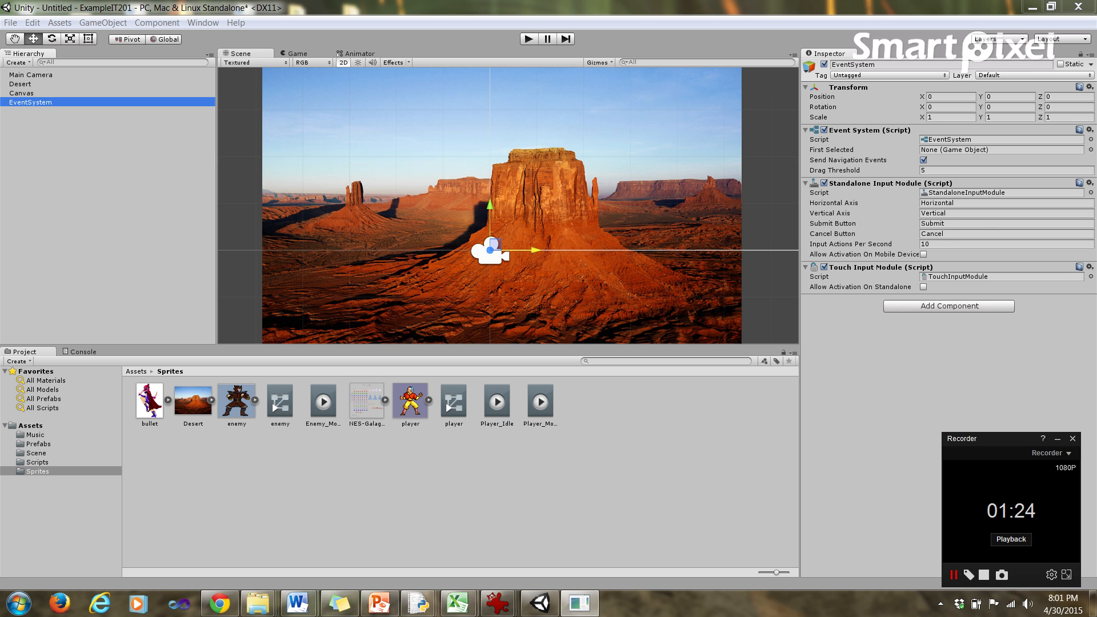
# Add a UI Button as a child of the Canvas and expand it to show its Text object.
pyautogui.click(21, 92)
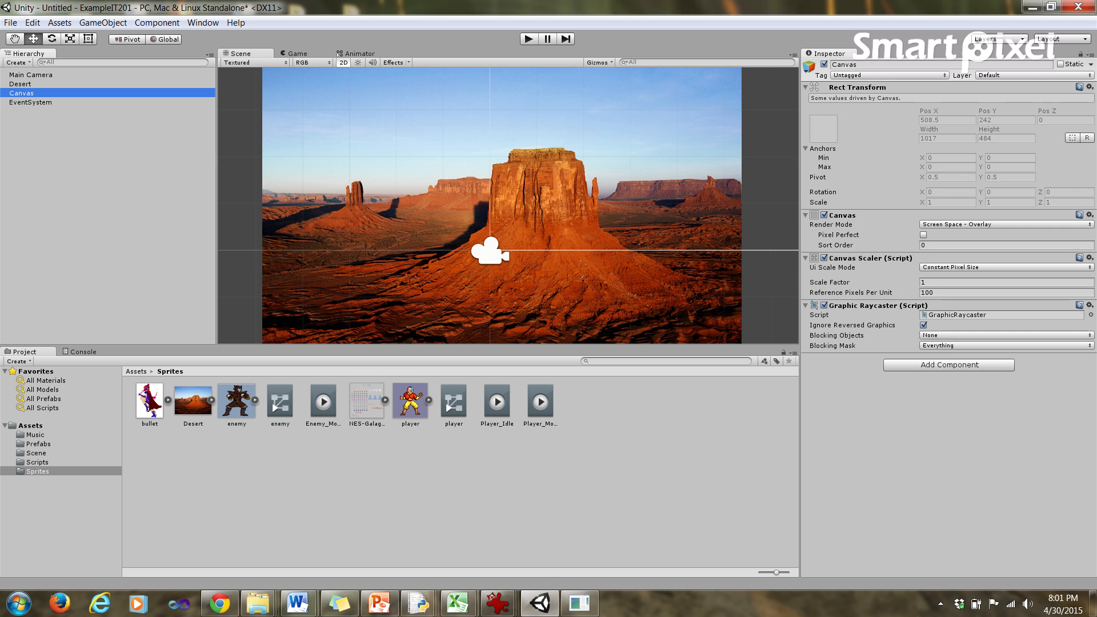
pyautogui.rightClick(52, 93)
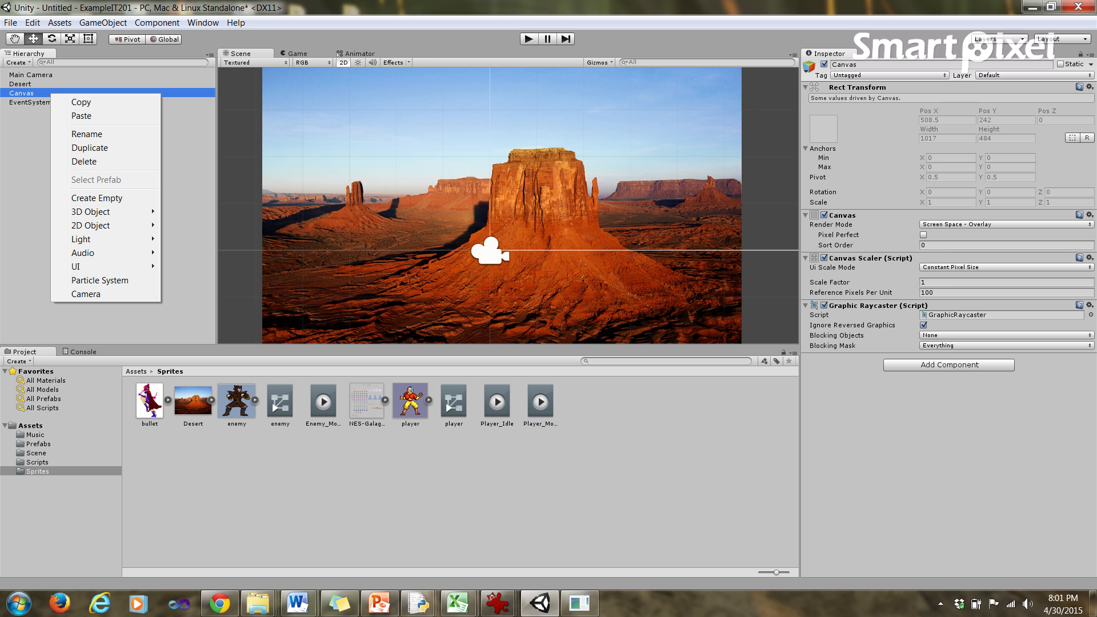
pyautogui.moveTo(103, 266)
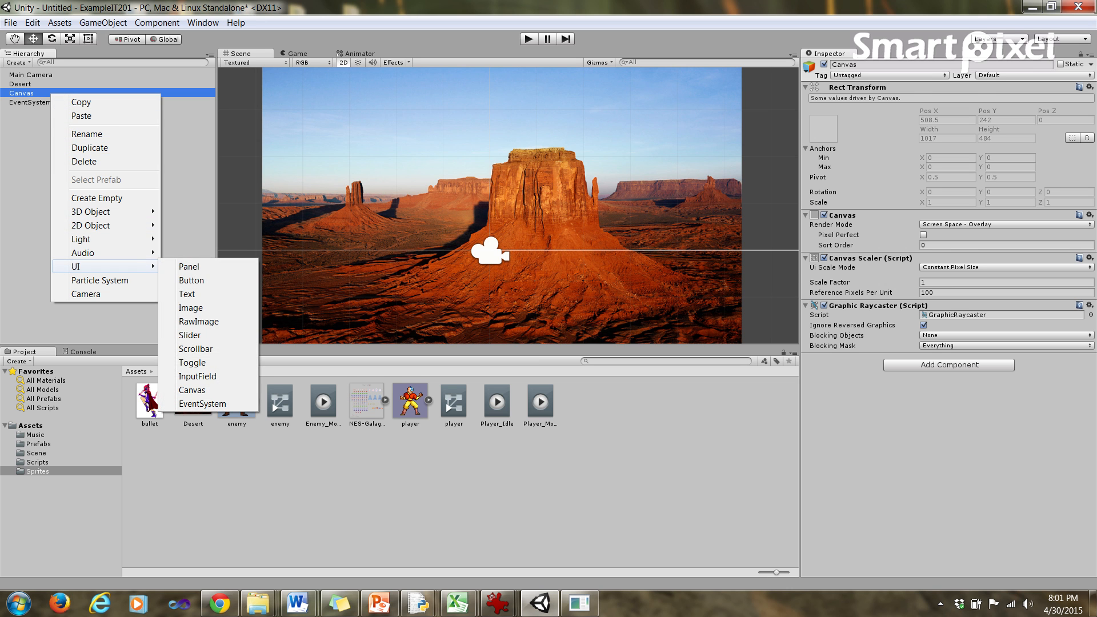
pyautogui.click(189, 281)
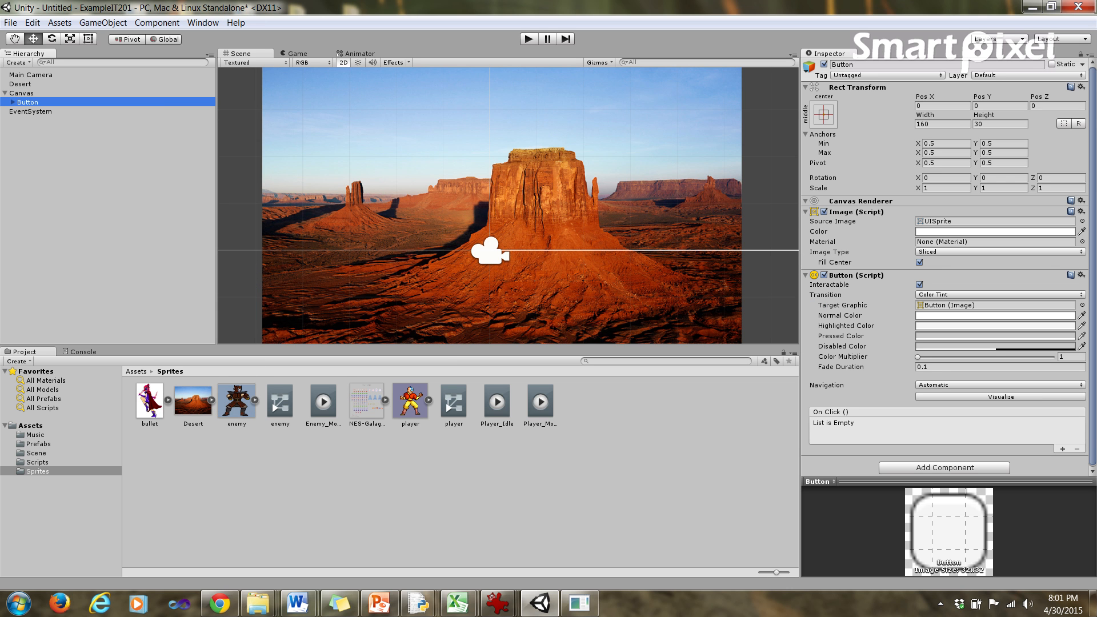
pyautogui.press('Right')
pyautogui.click(32, 111)
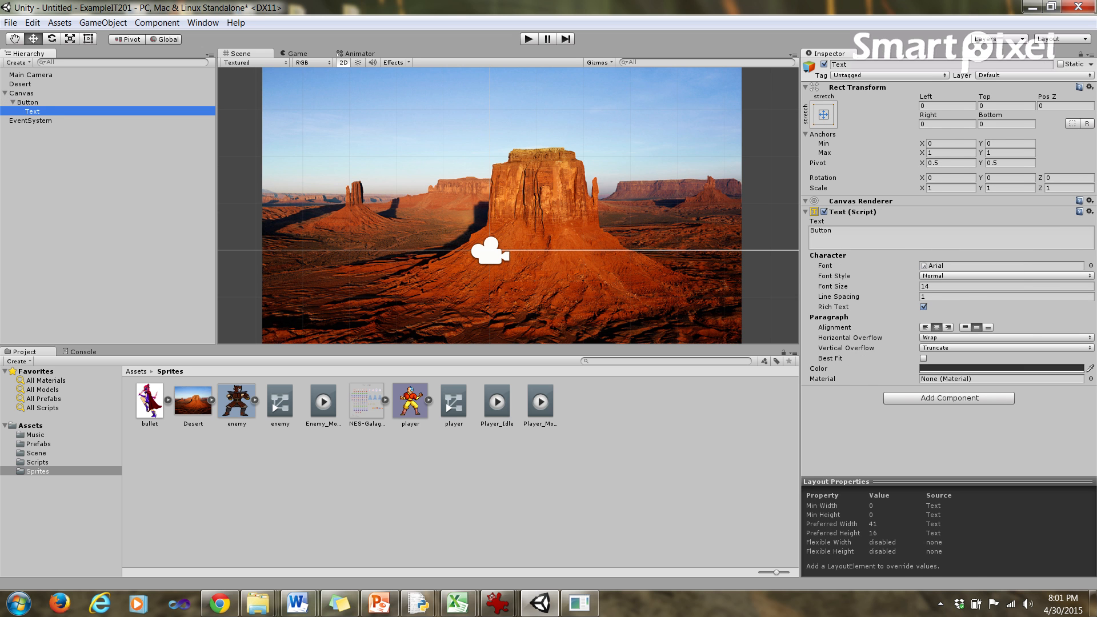
pyautogui.click(27, 103)
# Play the scene, test the new button by activating it several times, and stop playback.
pyautogui.hotkey('ctrl', 'p')
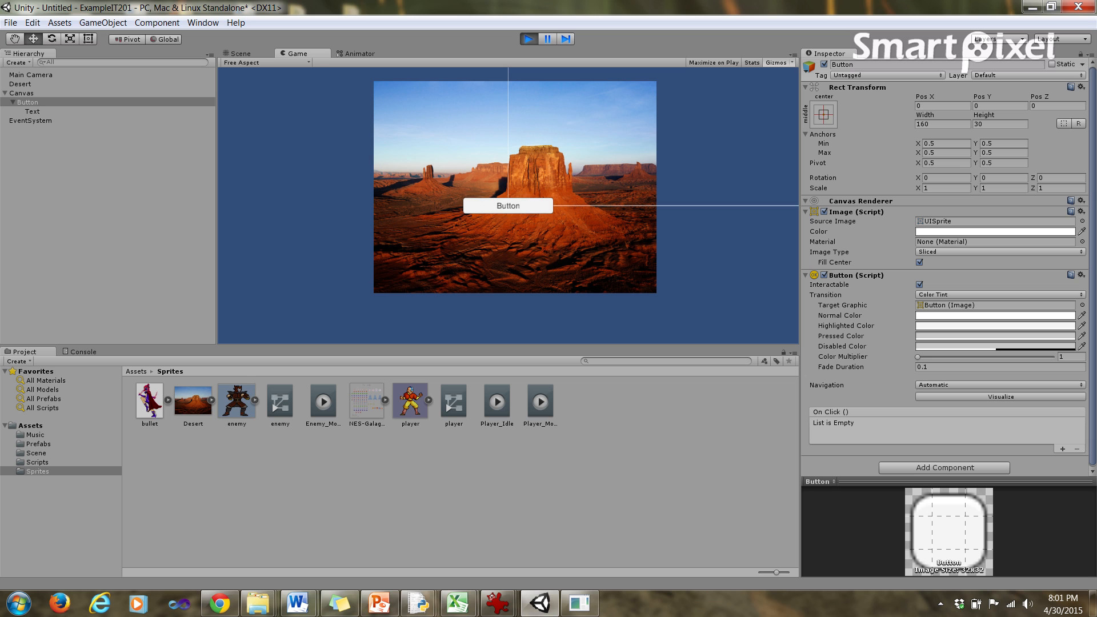
pyautogui.click(508, 205)
pyautogui.click(508, 206)
pyautogui.click(508, 206)
pyautogui.click(508, 206)
pyautogui.click(508, 206)
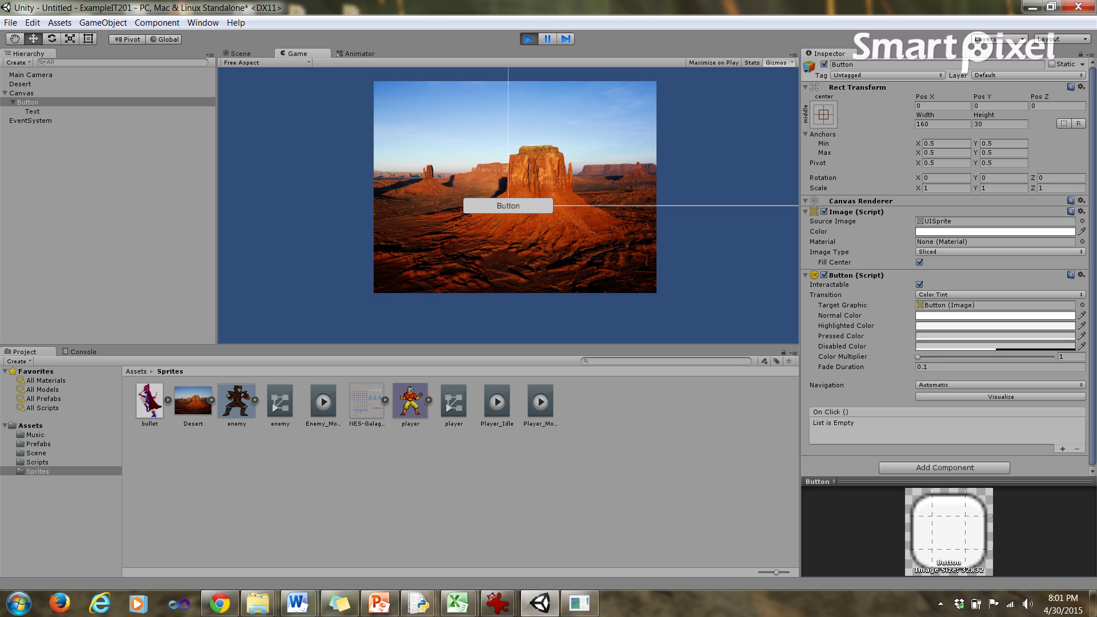
pyautogui.hotkey('ctrl', 'p')
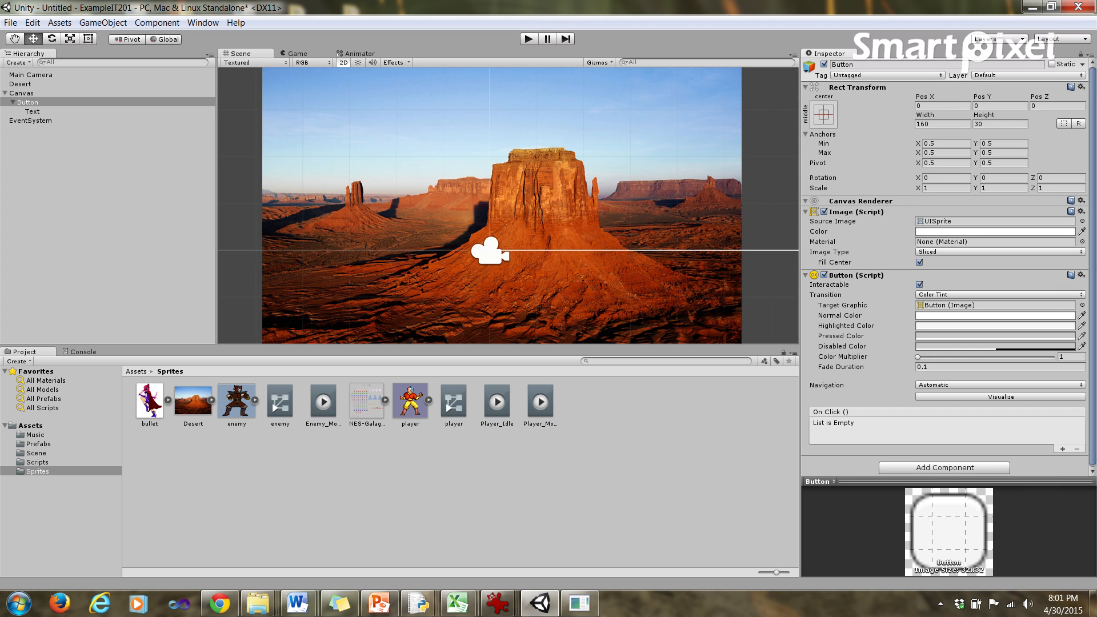
# Change the label in the button's Text object to "Start".
pyautogui.click(580, 604)
pyautogui.click(32, 111)
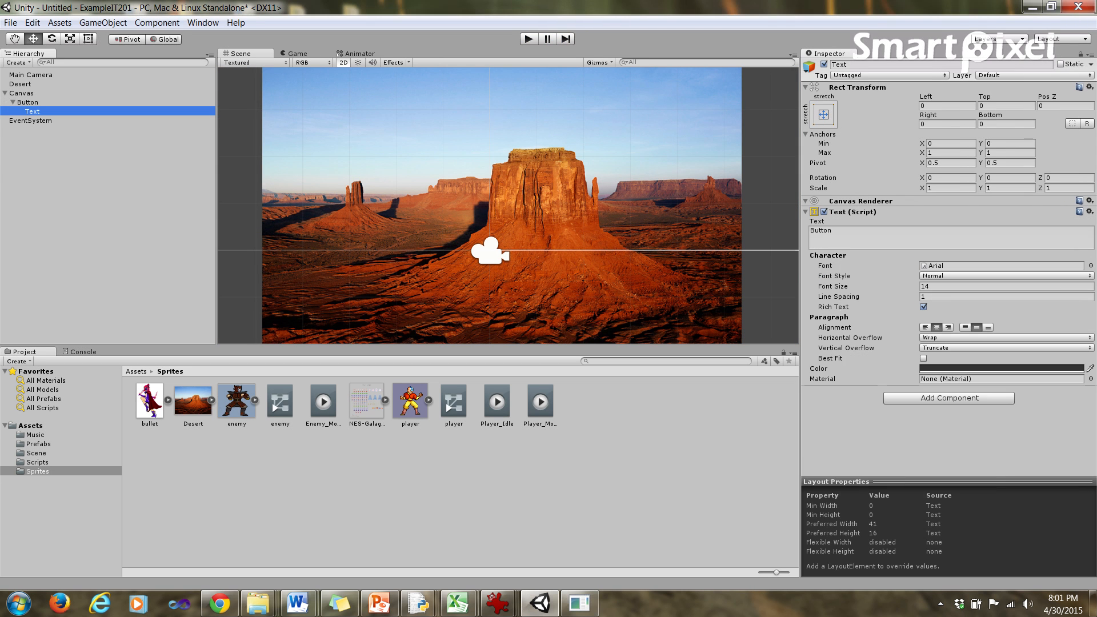
pyautogui.click(811, 230)
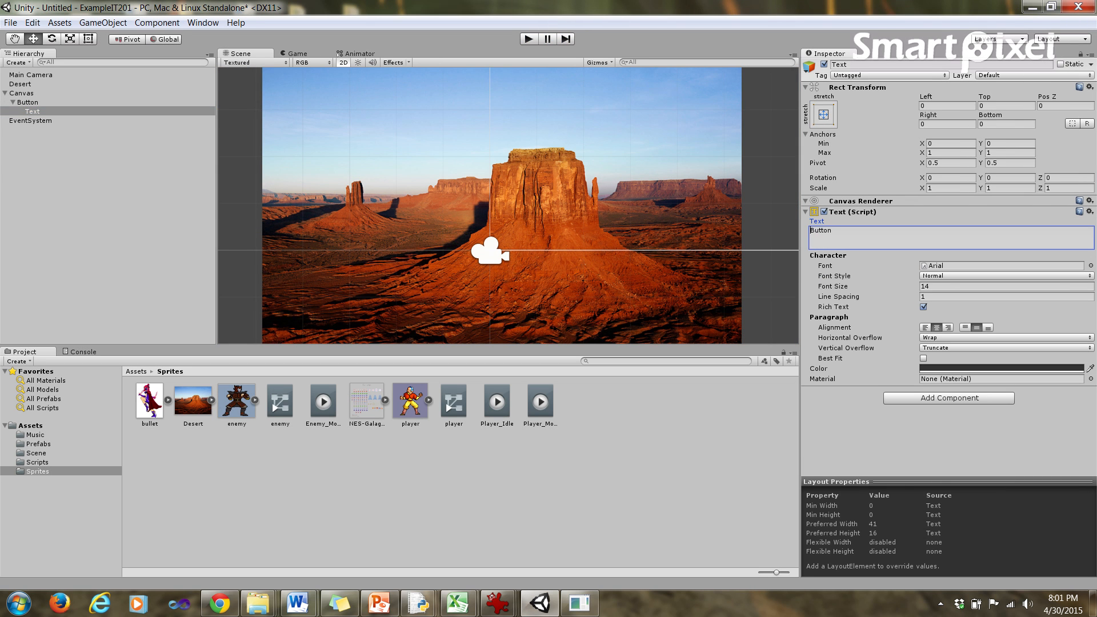
pyautogui.hotkey('ctrl', 'p')
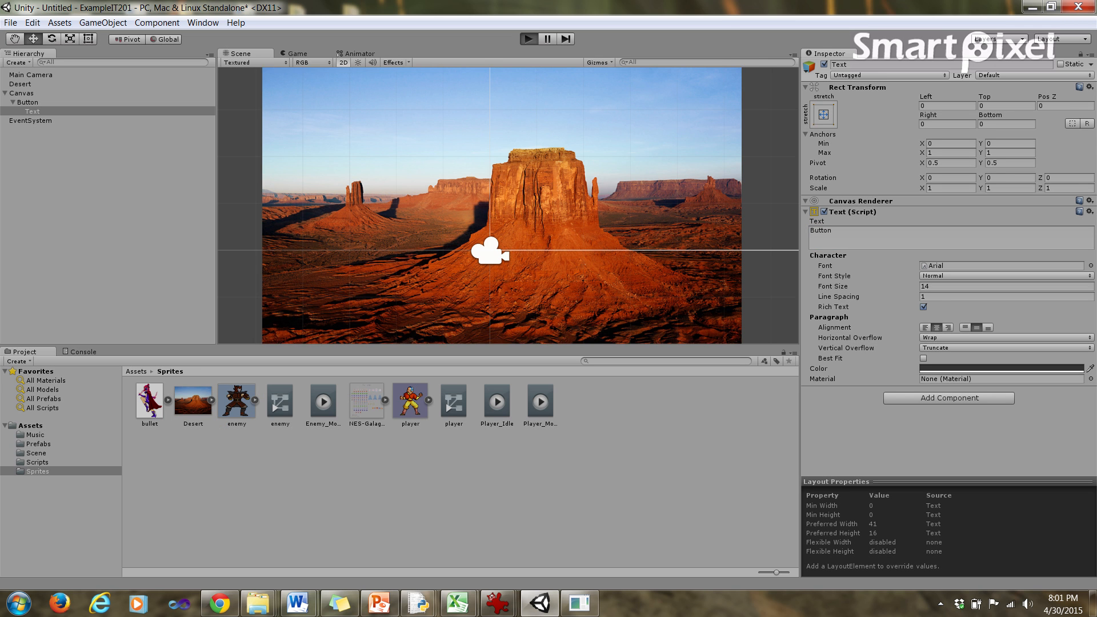
pyautogui.hotkey('ctrl', 'p')
pyautogui.click(832, 230)
pyautogui.write('Start')
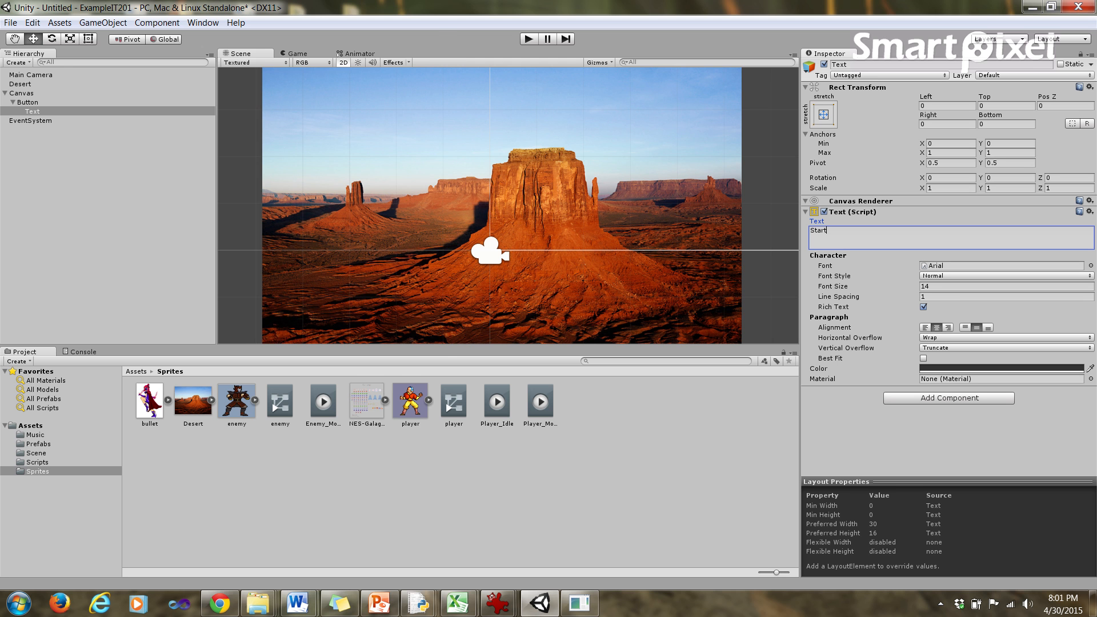
pyautogui.hotkey('ctrl', 's')
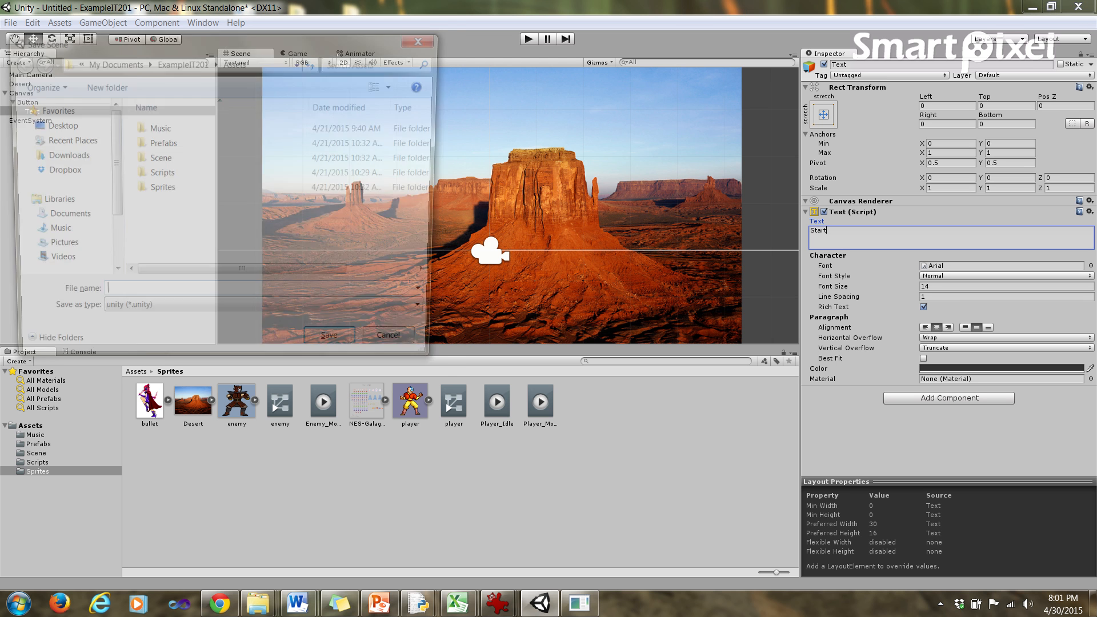
pyautogui.press('Escape')
# Run the scene to preview the relabelled button, stop playback, and minimize the editor window.
pyautogui.hotkey('ctrl', 'p')
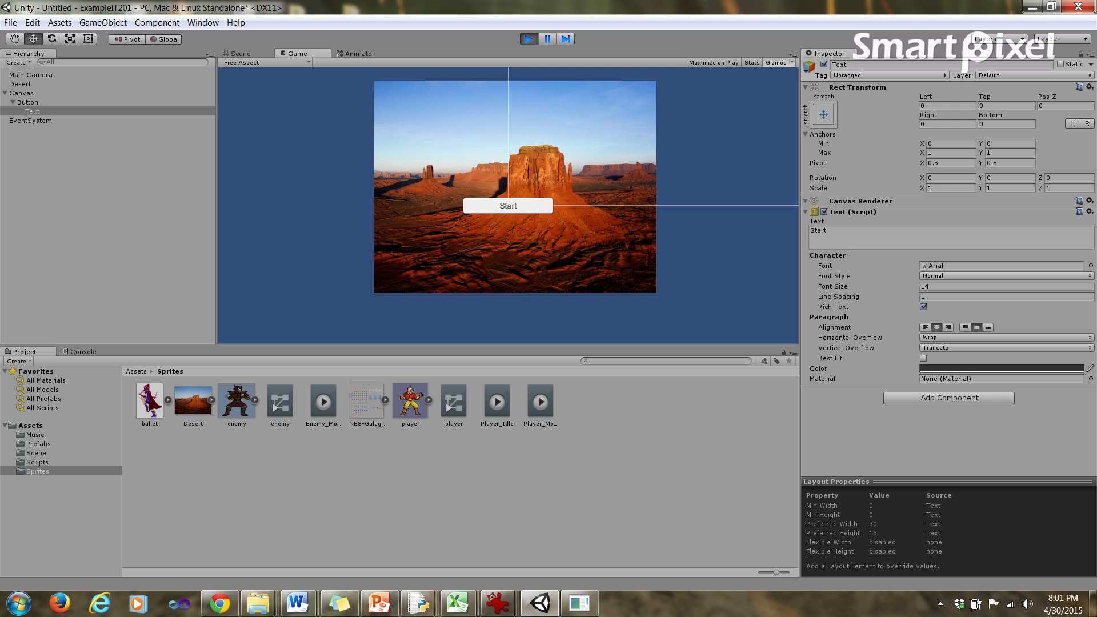
pyautogui.hotkey('ctrl', 'p')
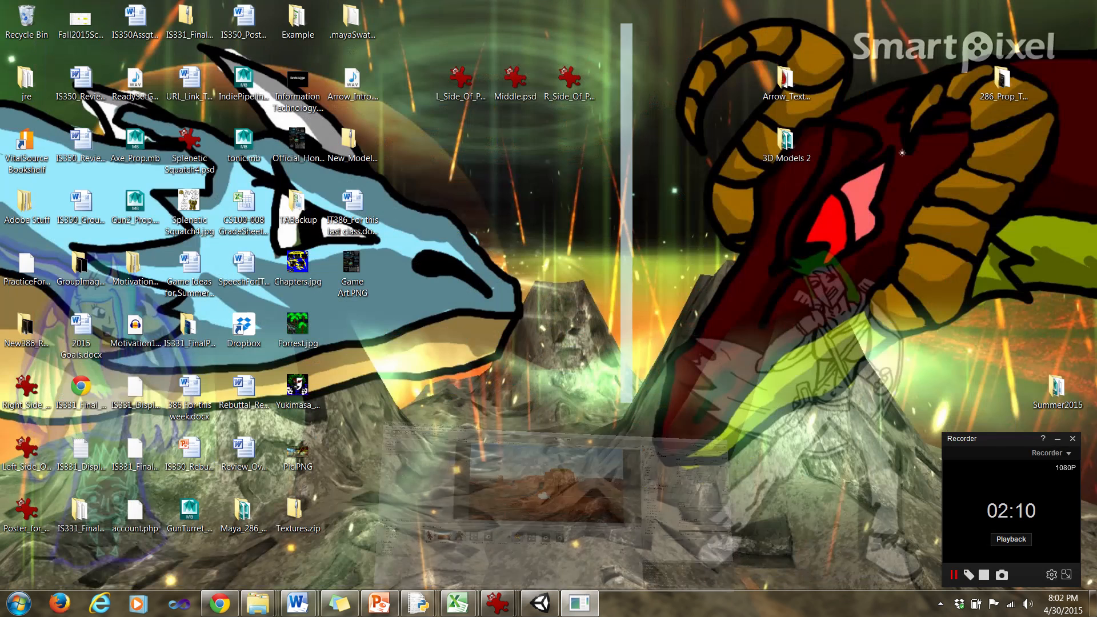
pyautogui.click(1033, 8)
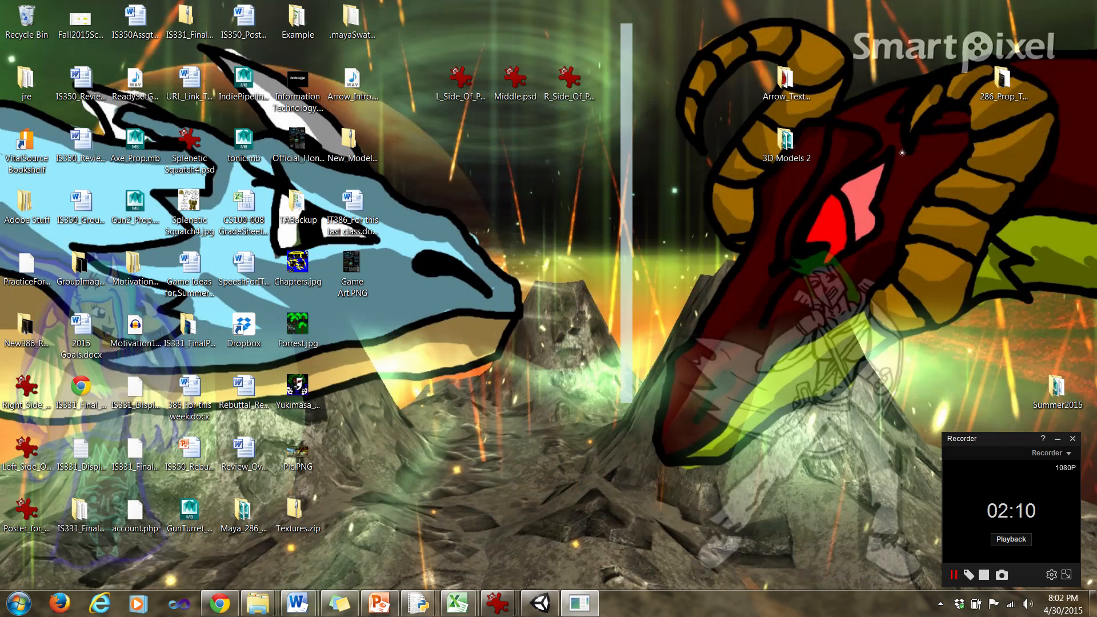
# Restore the Unity editor and set the Button's highlighted color to bright yellow (R 241, G 255, B 0).
pyautogui.click(540, 603)
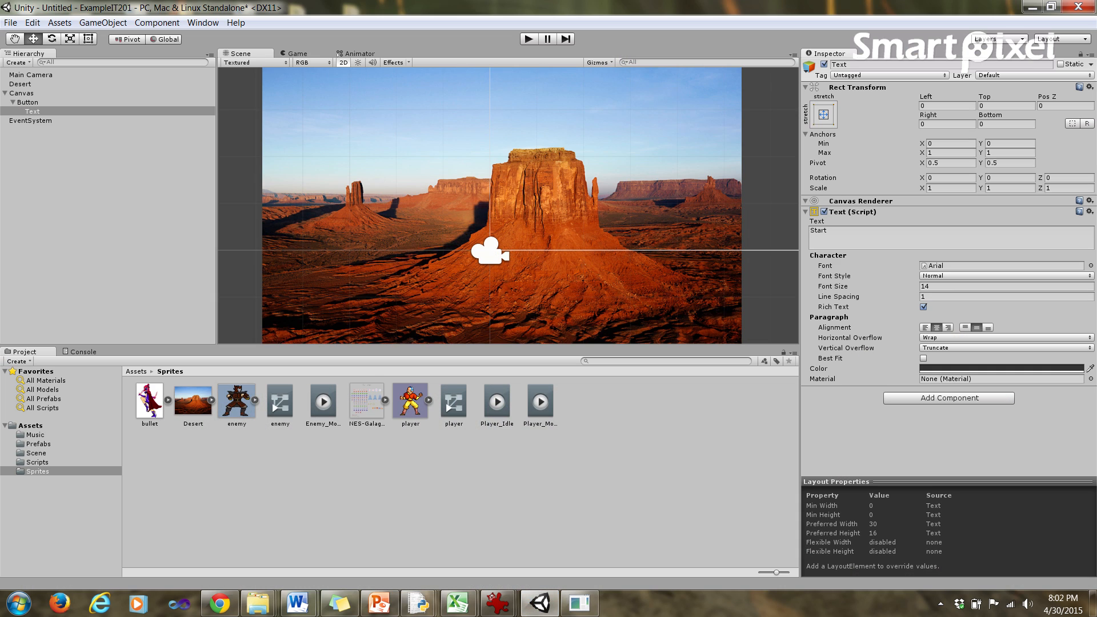
pyautogui.click(28, 103)
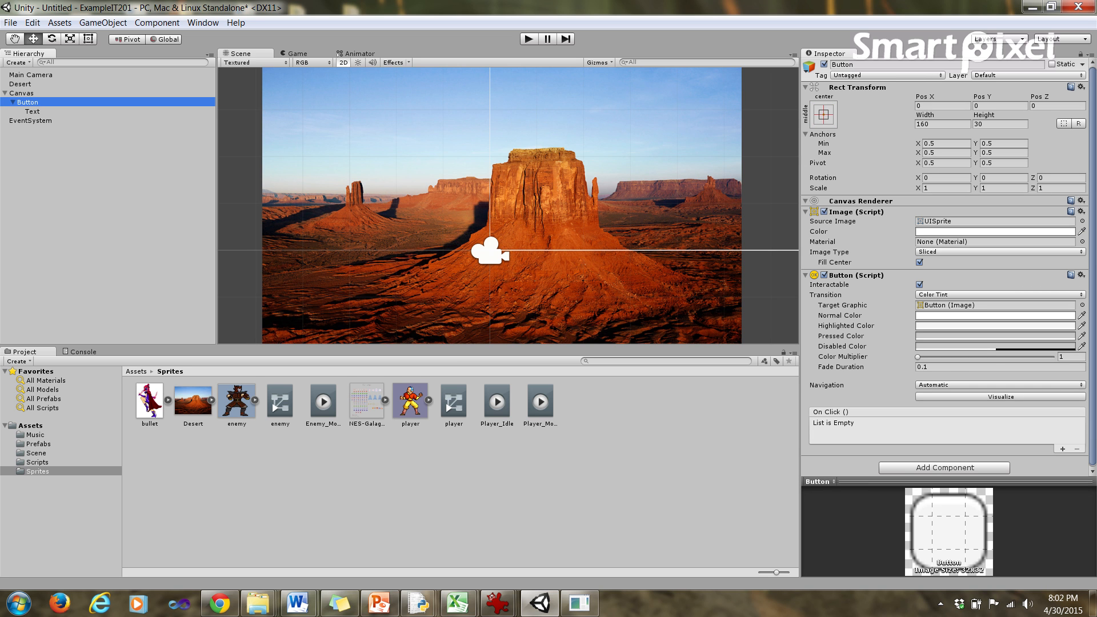
pyautogui.click(994, 325)
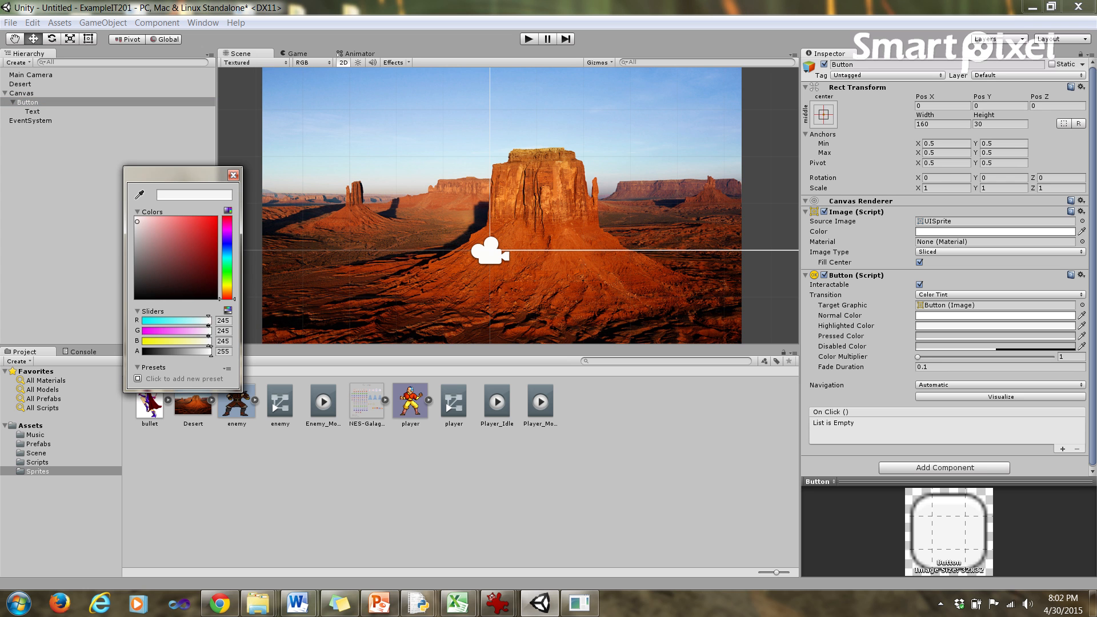
pyautogui.click(227, 284)
pyautogui.moveTo(208, 235); pyautogui.dragTo(215, 219)
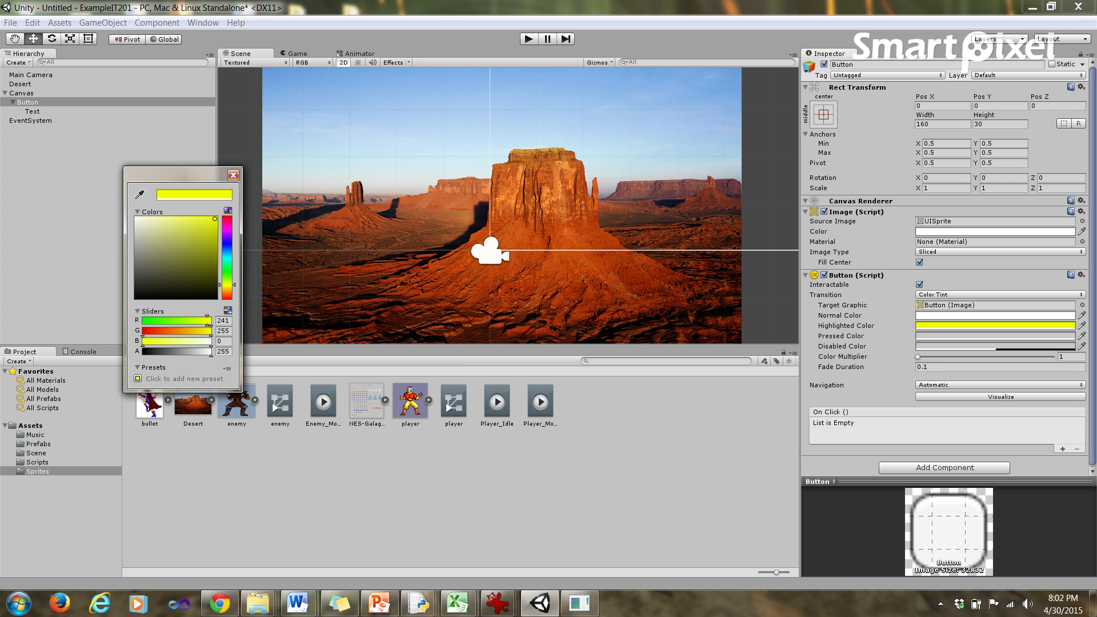
# Set the Button's pressed color to bright green (R 0, G 255, B 65).
pyautogui.click(995, 336)
pyautogui.moveTo(212, 240); pyautogui.dragTo(215, 218)
pyautogui.click(226, 267)
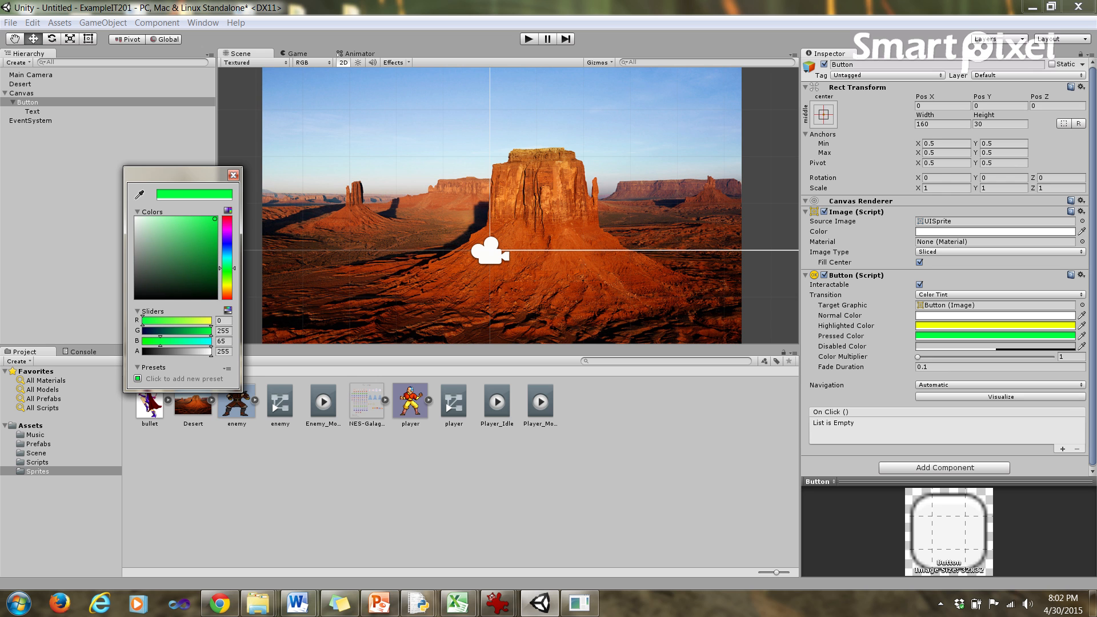
pyautogui.click(233, 175)
# Play the scene, test the Start button's highlighted and pressed colors, and stop playback.
pyautogui.hotkey('ctrl', 'p')
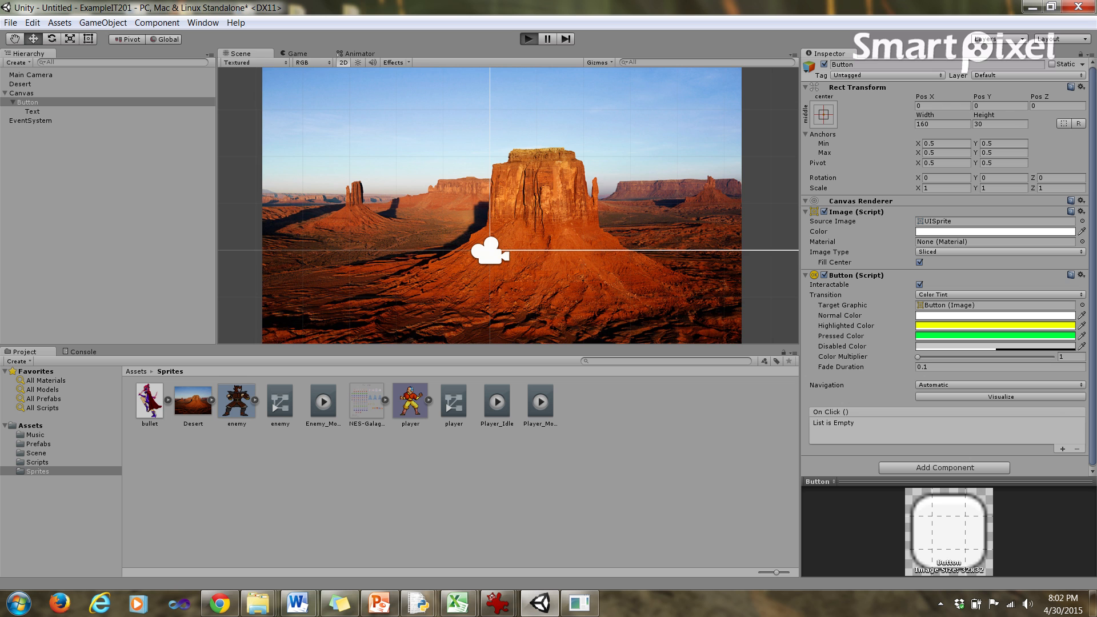
pyautogui.click(508, 206)
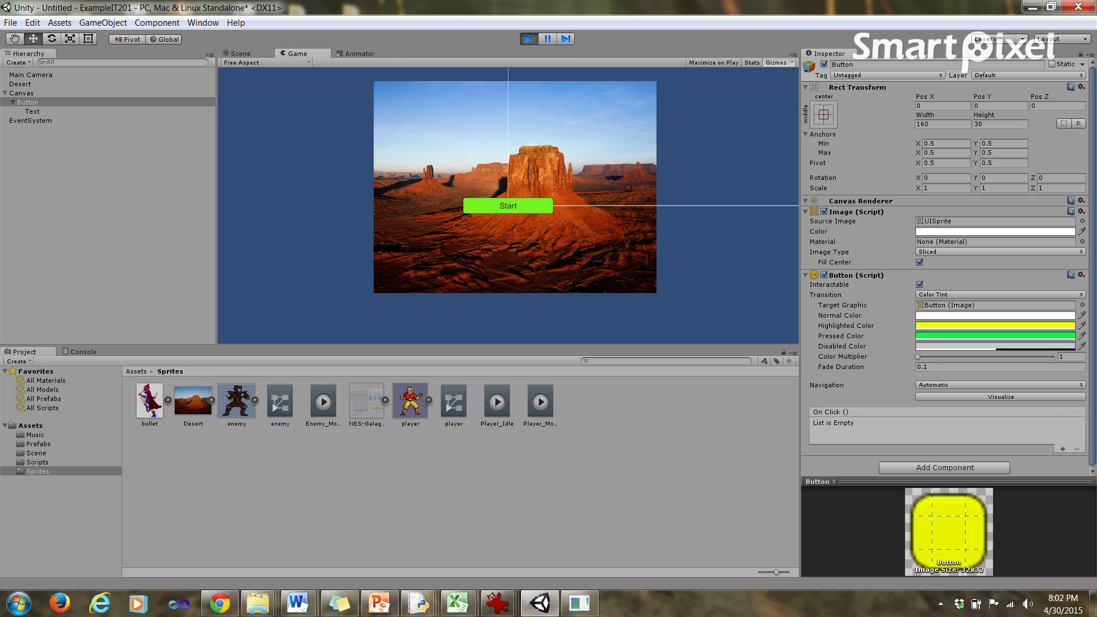
pyautogui.hotkey('ctrl', 'p')
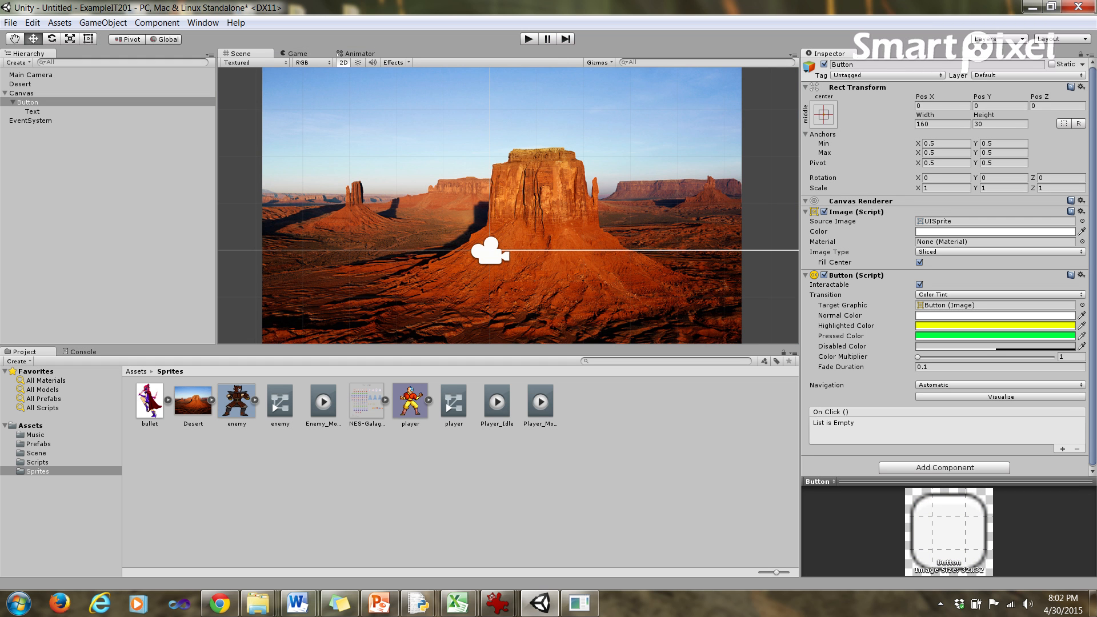
# Open the LoadTheLevel script from the Scripts folder and examine its LoadUp function and the level name it loads.
pyautogui.click(37, 462)
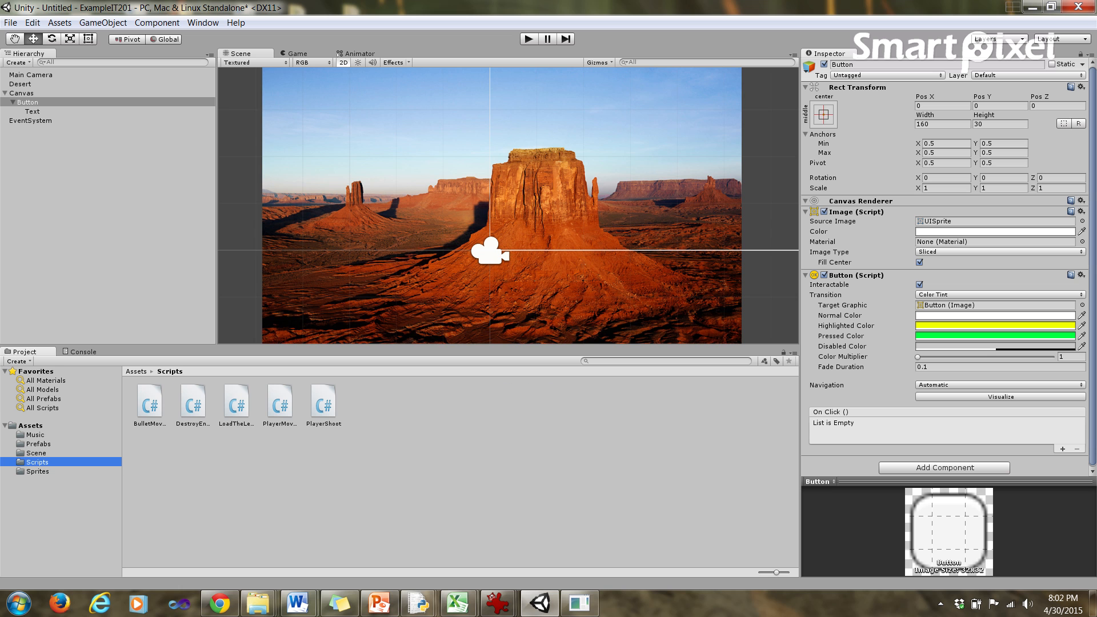
pyautogui.click(236, 405)
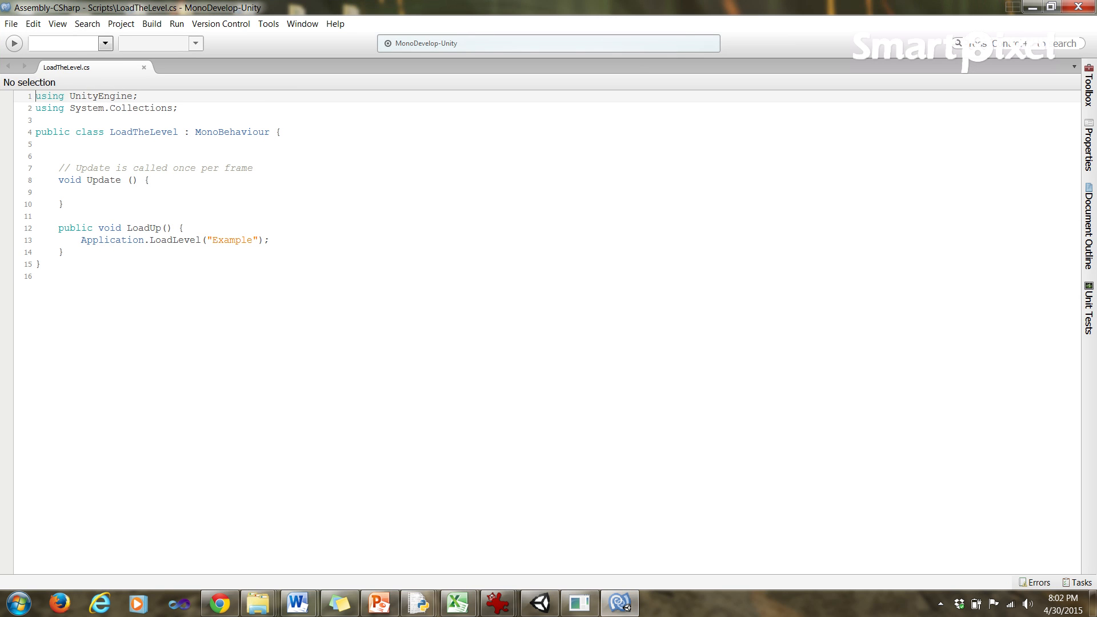
pyautogui.moveTo(58, 228); pyautogui.dragTo(259, 240)
pyautogui.click(64, 204)
pyautogui.click(58, 216)
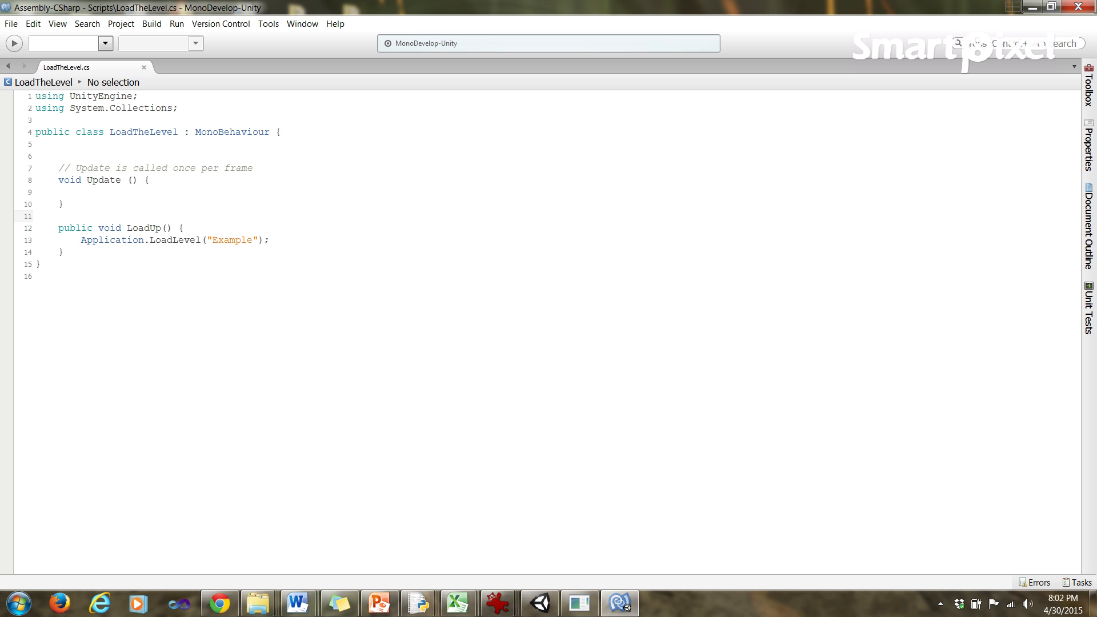
pyautogui.moveTo(81, 240); pyautogui.dragTo(213, 240)
pyautogui.click(184, 228)
pyautogui.click(184, 228)
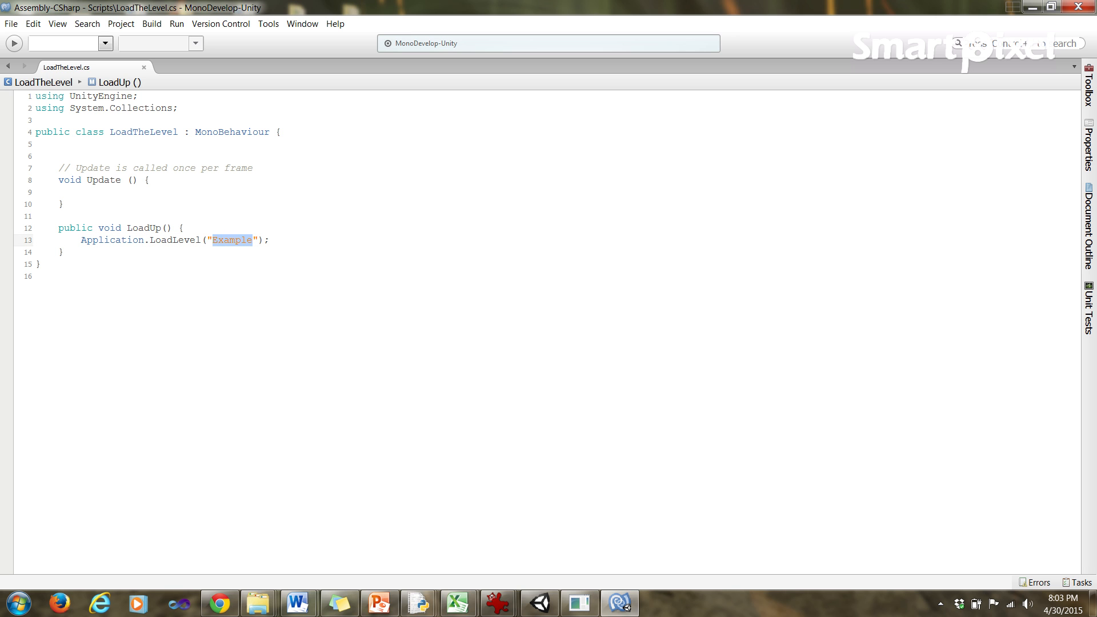
pyautogui.click(184, 228)
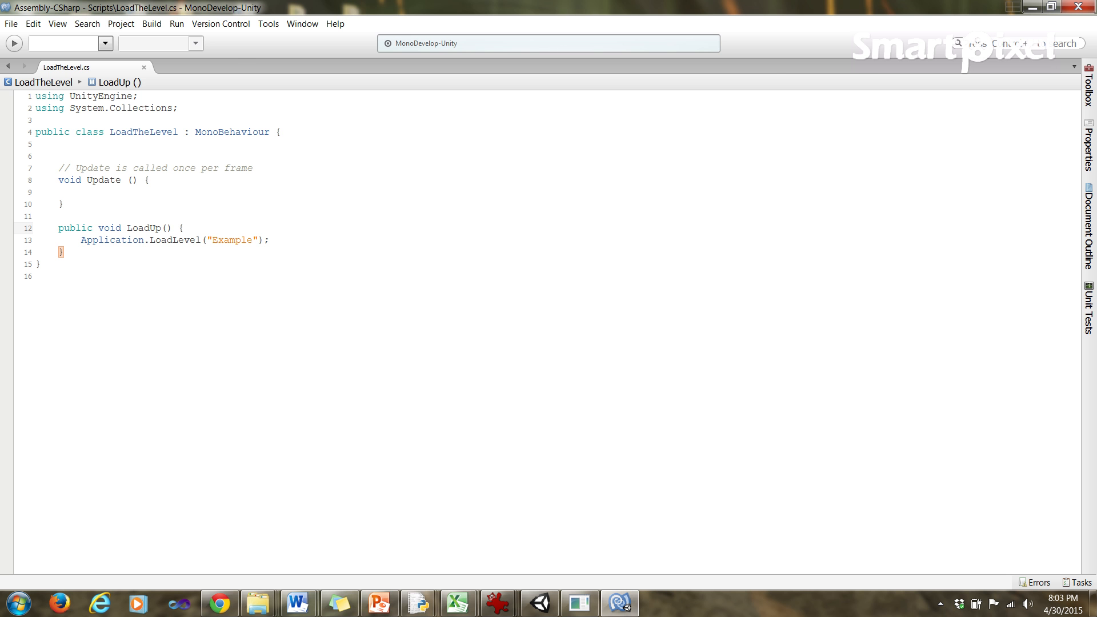
pyautogui.click(1032, 7)
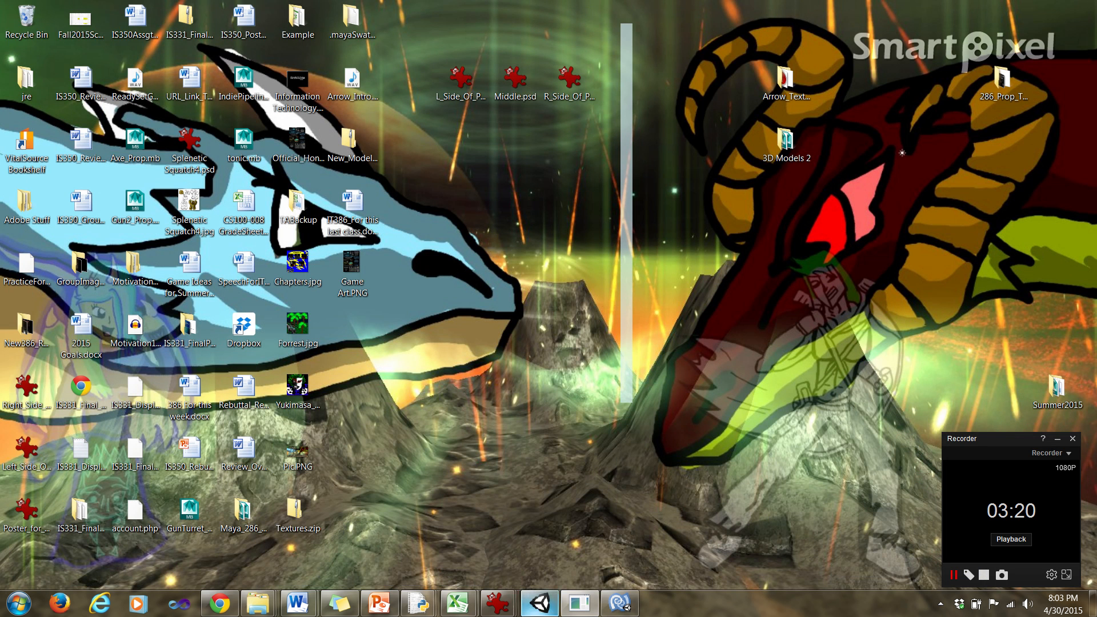
# Switch back to Unity and check the Example and SplashScreen scenes in the Scene folder and the Build Settings scene list.
pyautogui.click(540, 603)
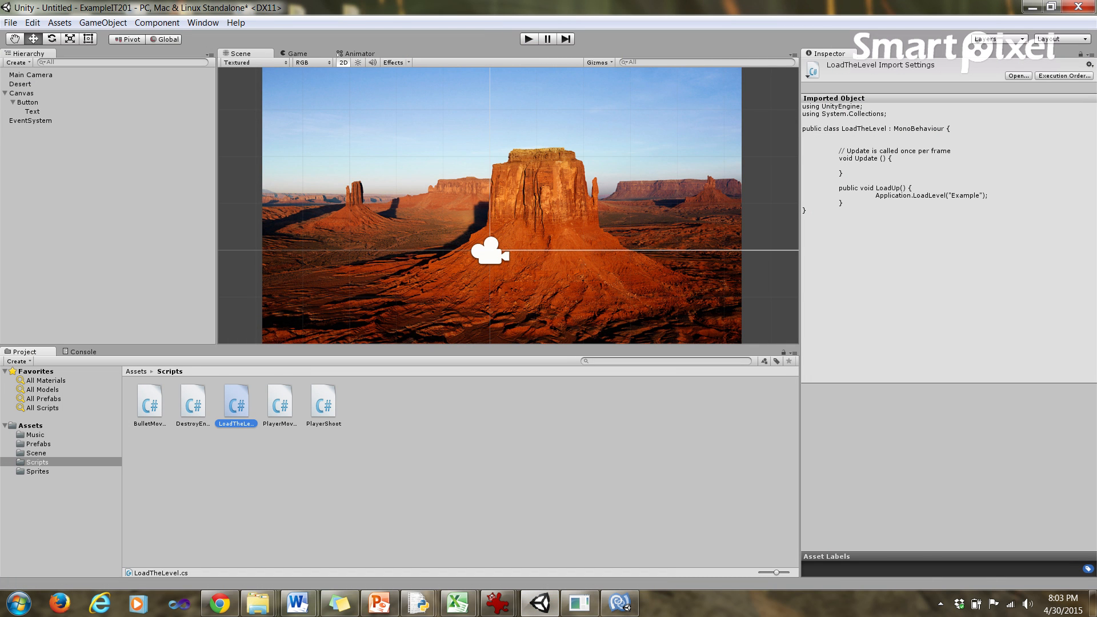
pyautogui.click(36, 453)
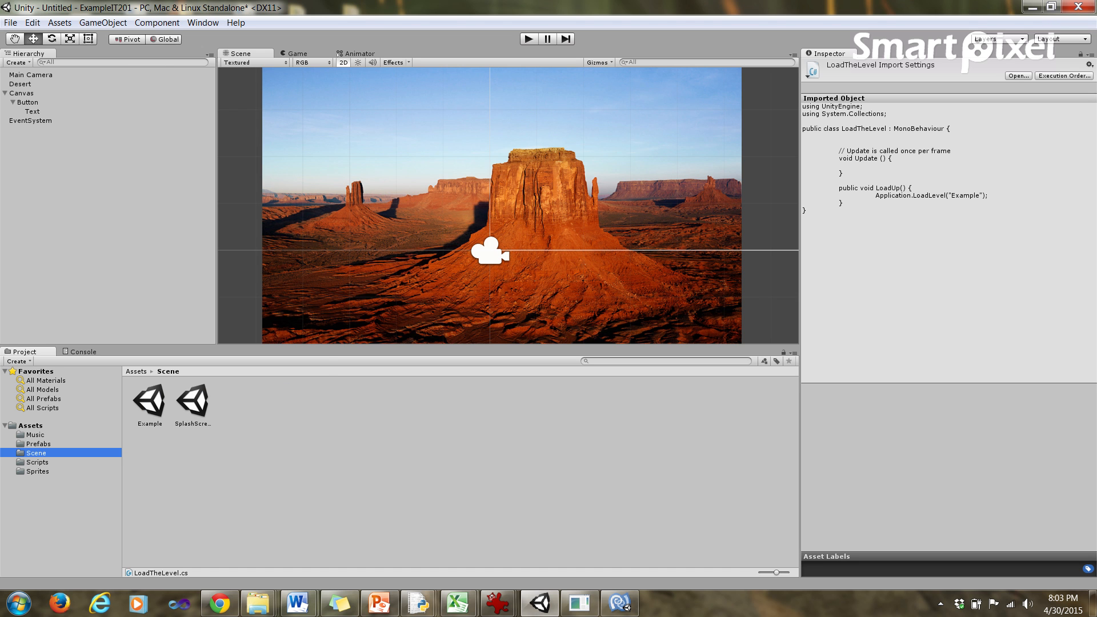
pyautogui.click(10, 23)
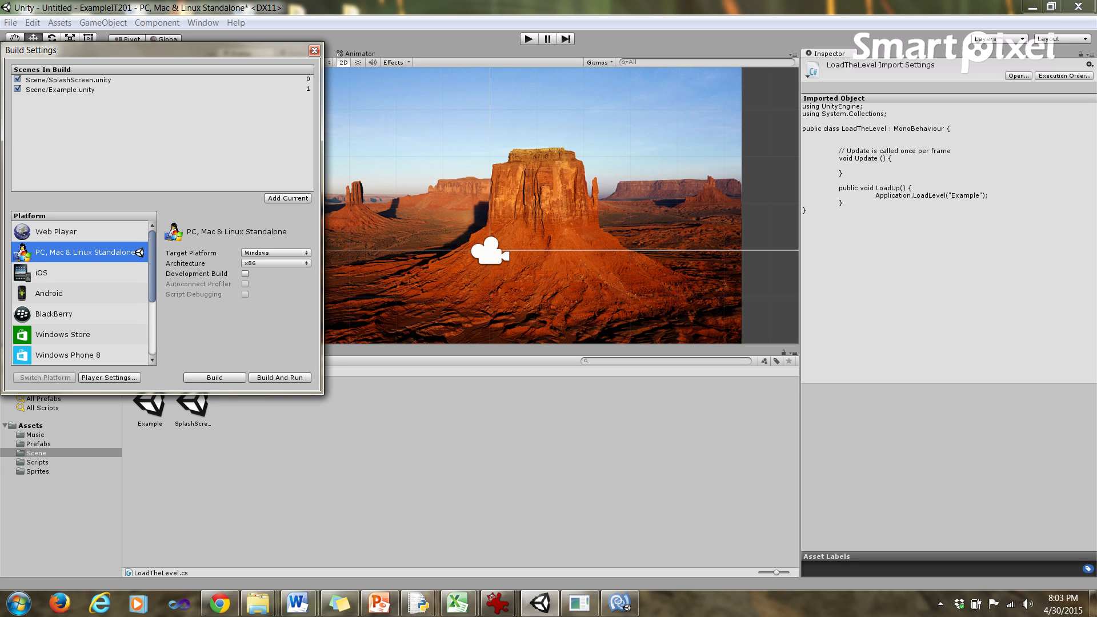
pyautogui.doubleClick(149, 407)
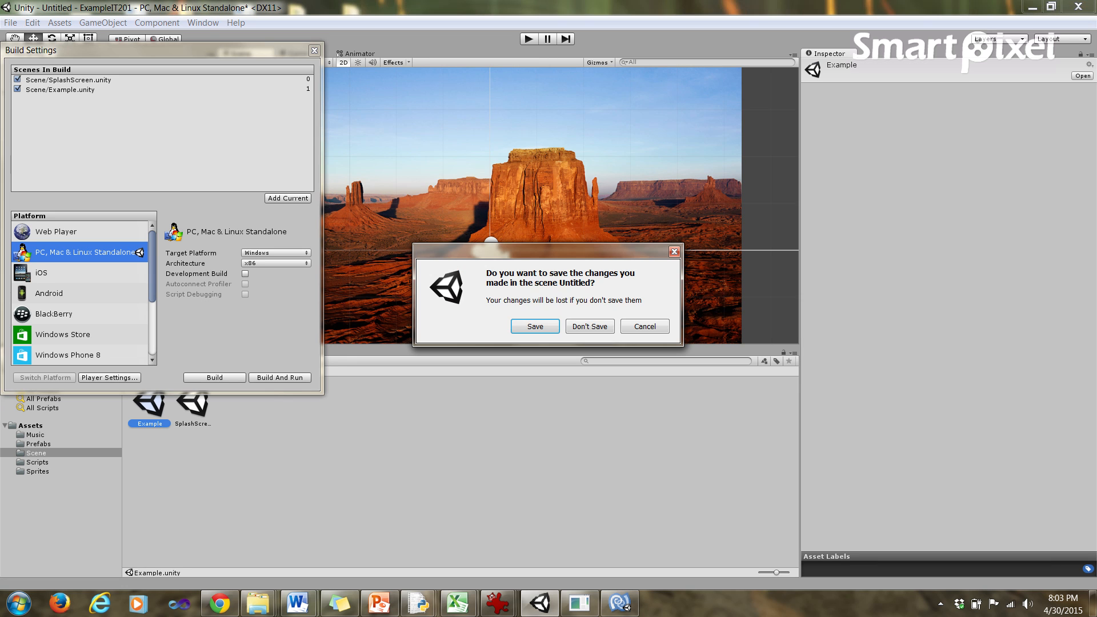
pyautogui.click(590, 326)
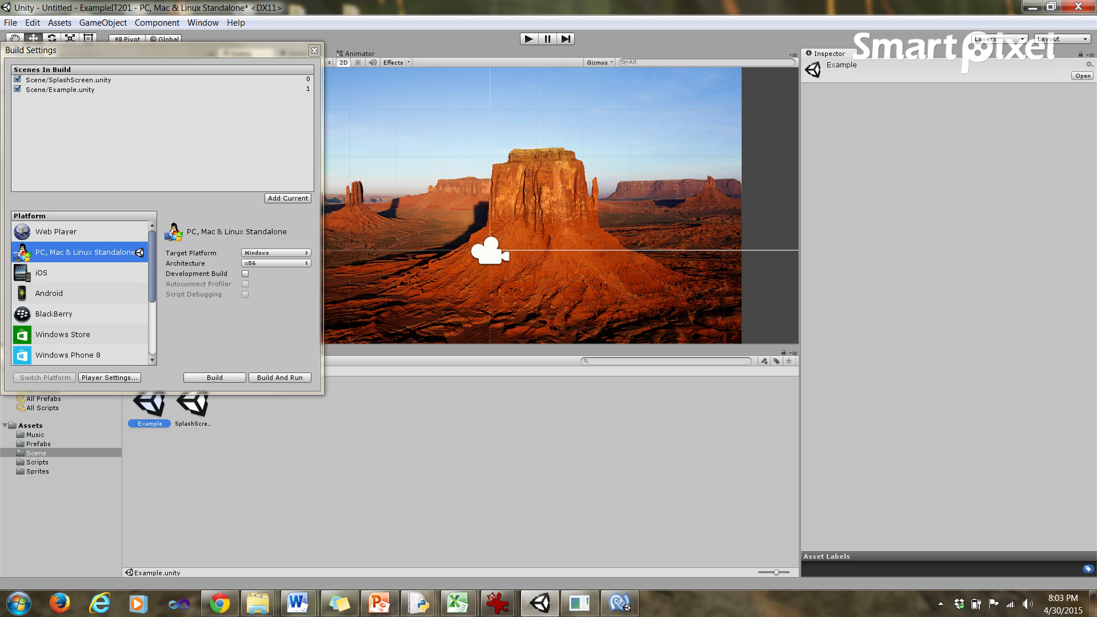
pyautogui.click(314, 50)
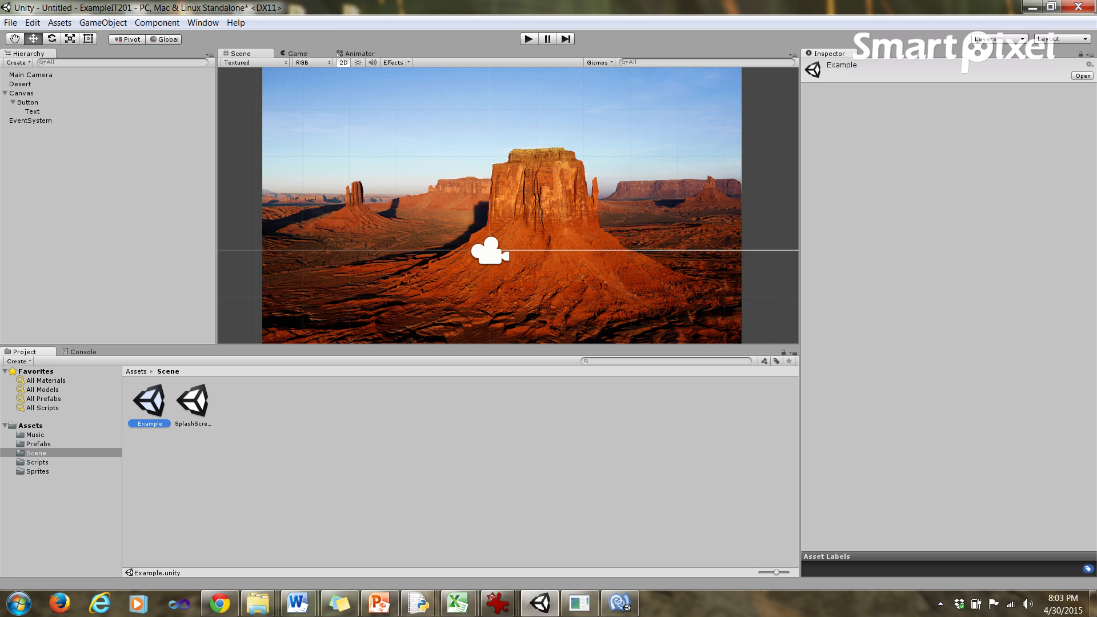
pyautogui.click(1033, 7)
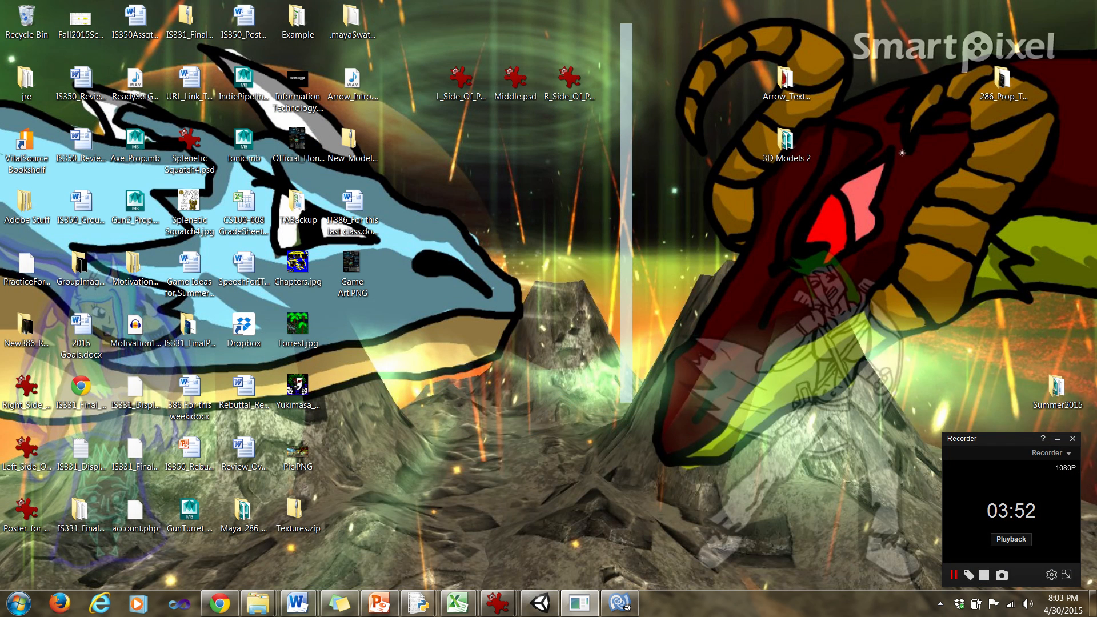
pyautogui.click(540, 603)
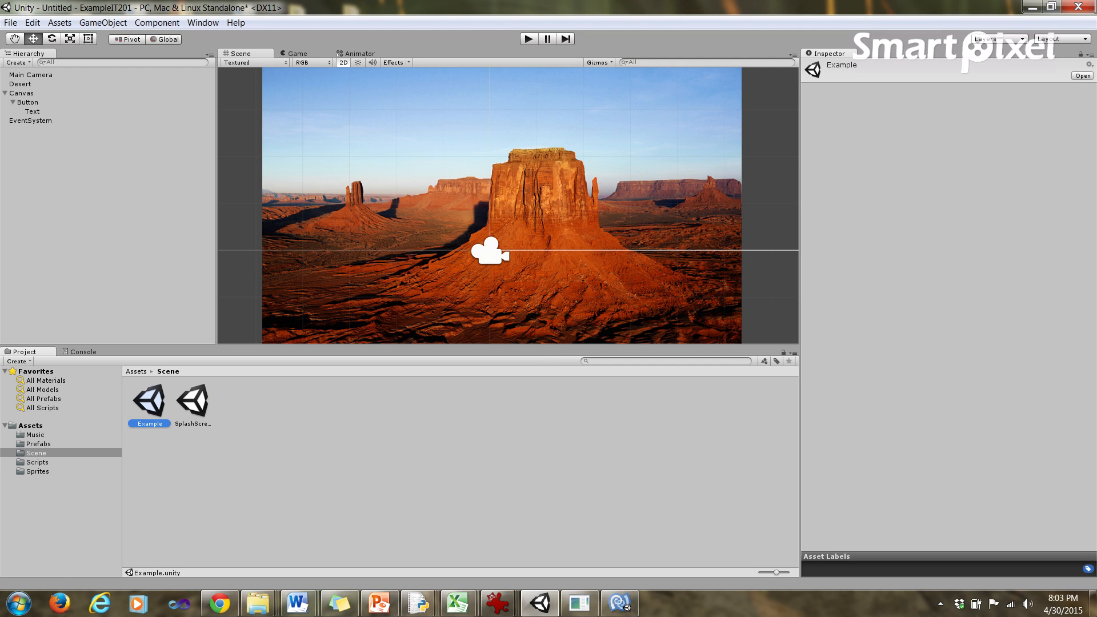
# Add the Load The Level script as a component of the Main Camera.
pyautogui.click(30, 74)
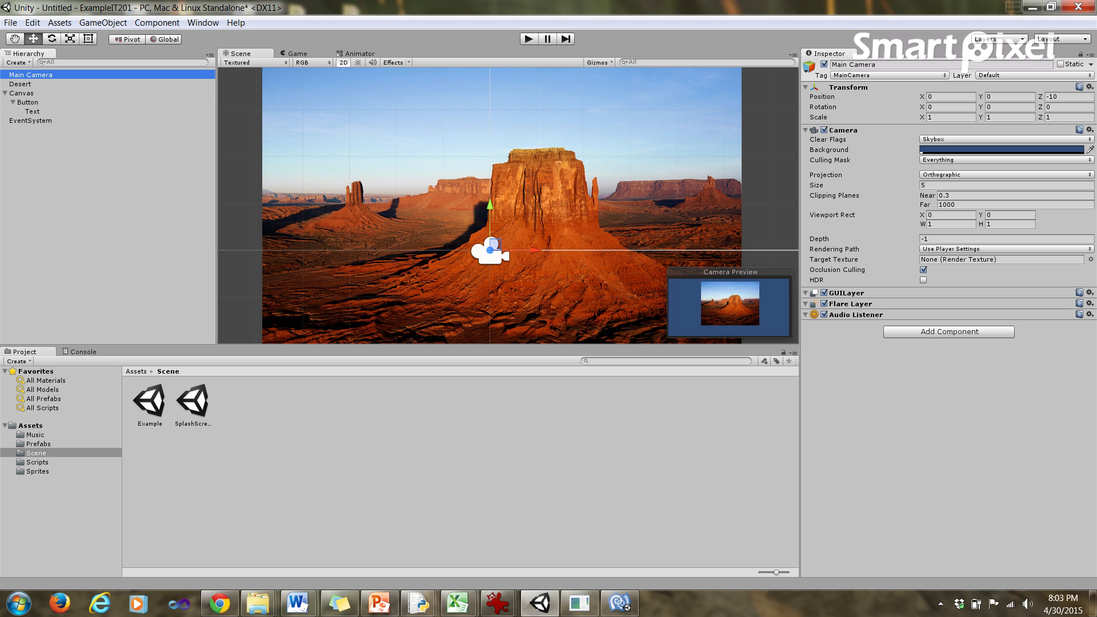
pyautogui.click(948, 332)
pyautogui.click(948, 502)
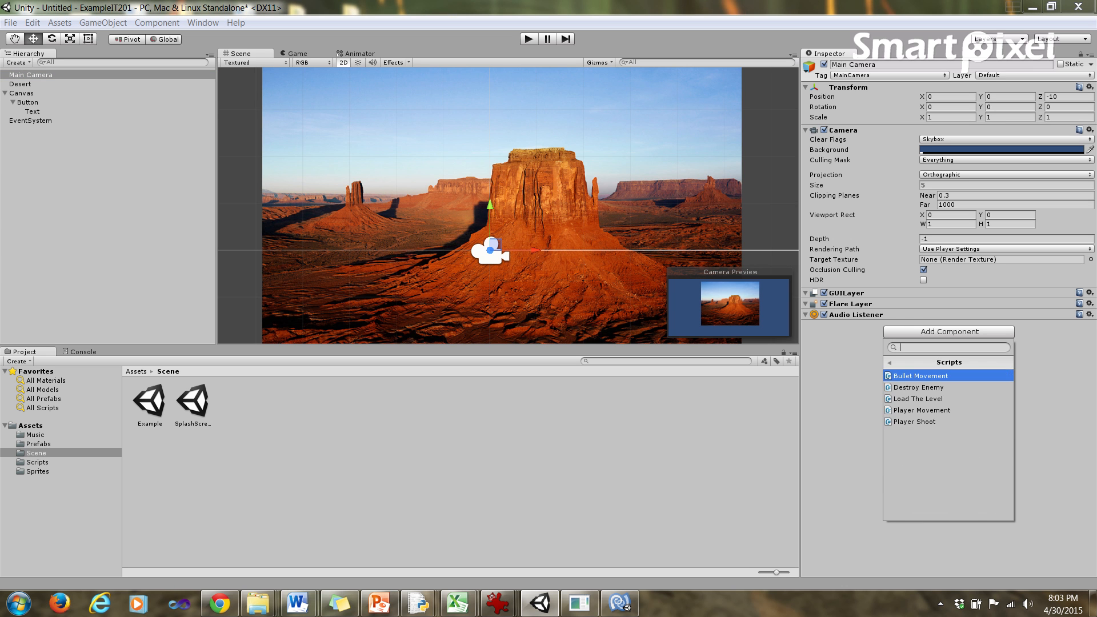
pyautogui.click(948, 399)
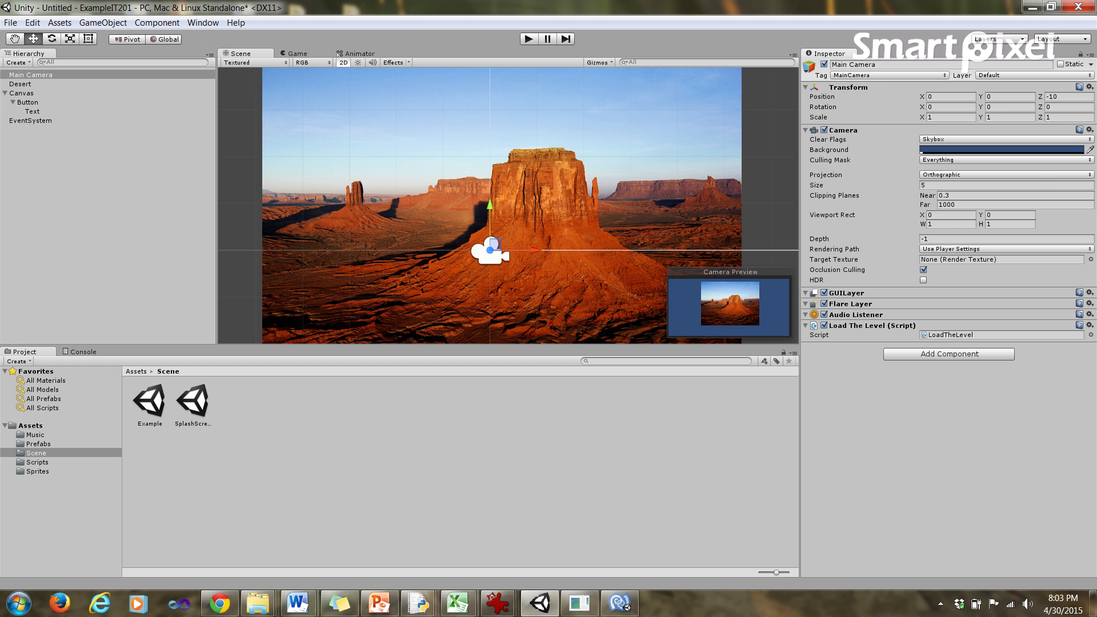
# Add an On Click event entry to the Button and assign the Main Camera as its target object.
pyautogui.click(28, 101)
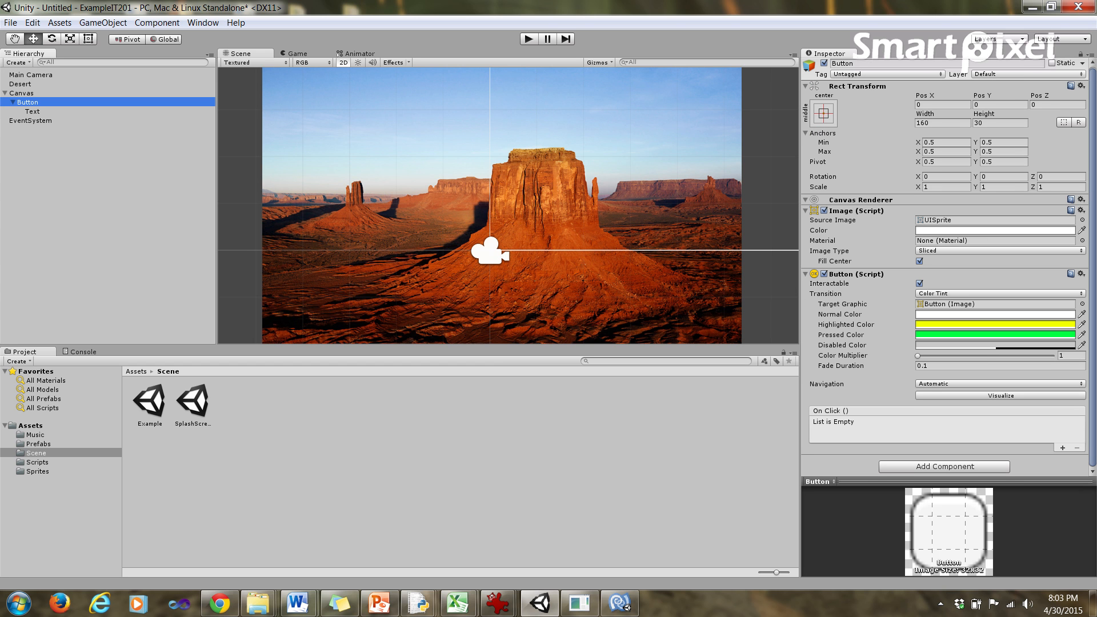
pyautogui.click(1063, 448)
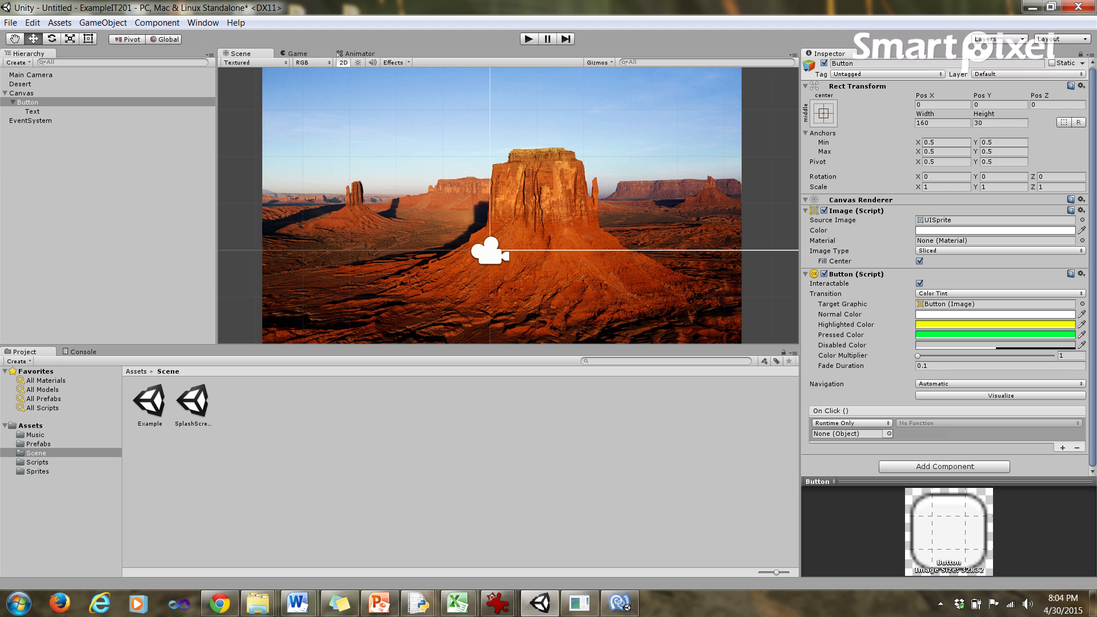
pyautogui.click(21, 92)
pyautogui.click(20, 84)
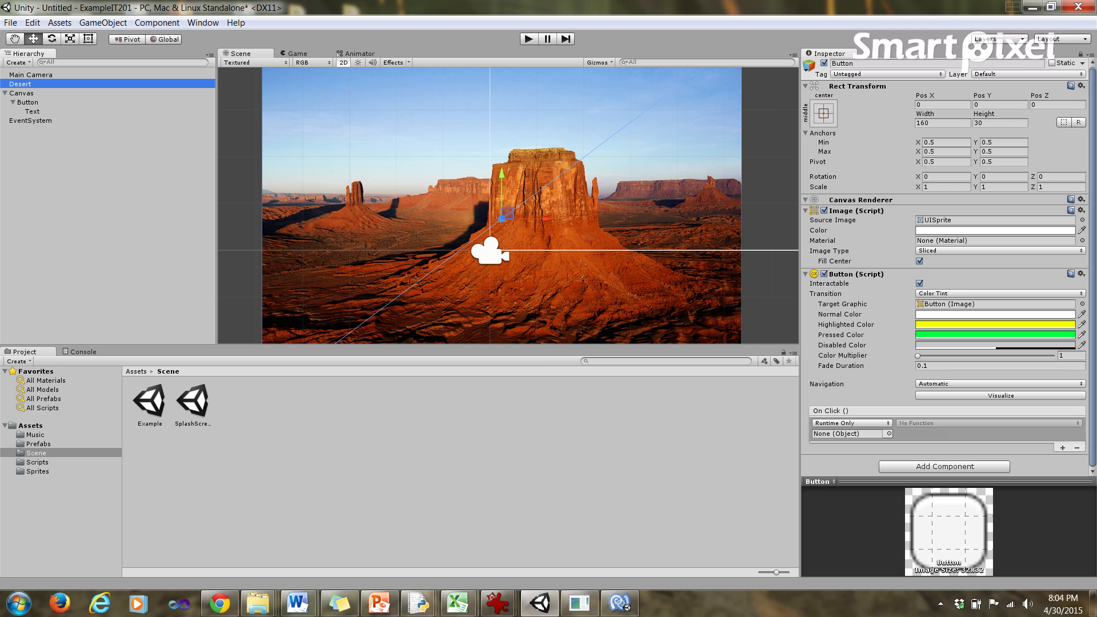
pyautogui.click(30, 75)
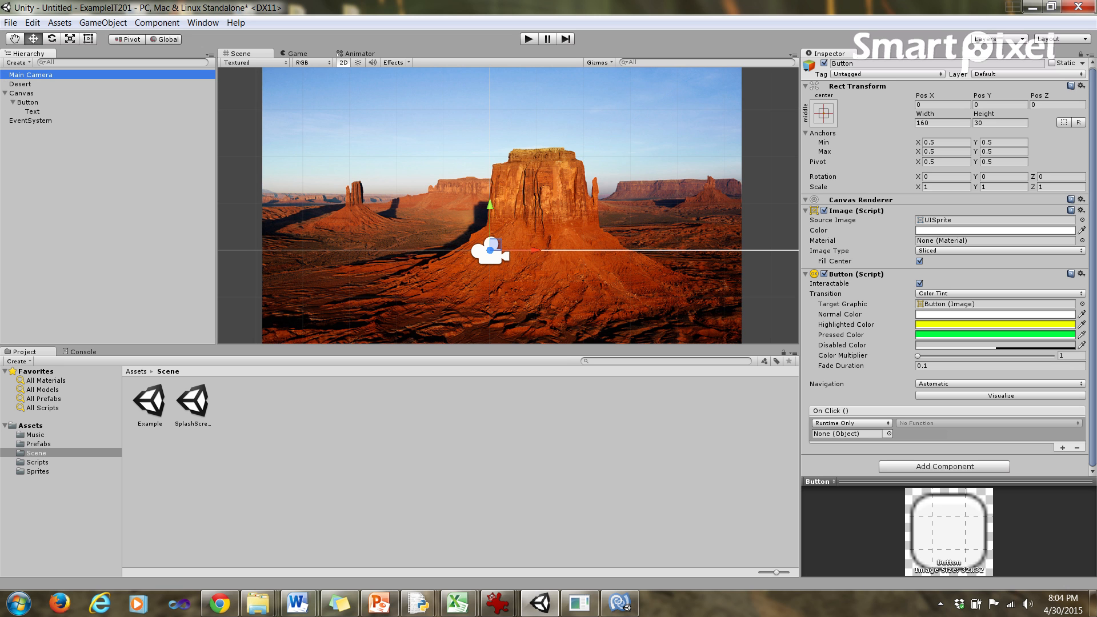
pyautogui.moveTo(30, 74); pyautogui.dragTo(847, 433)
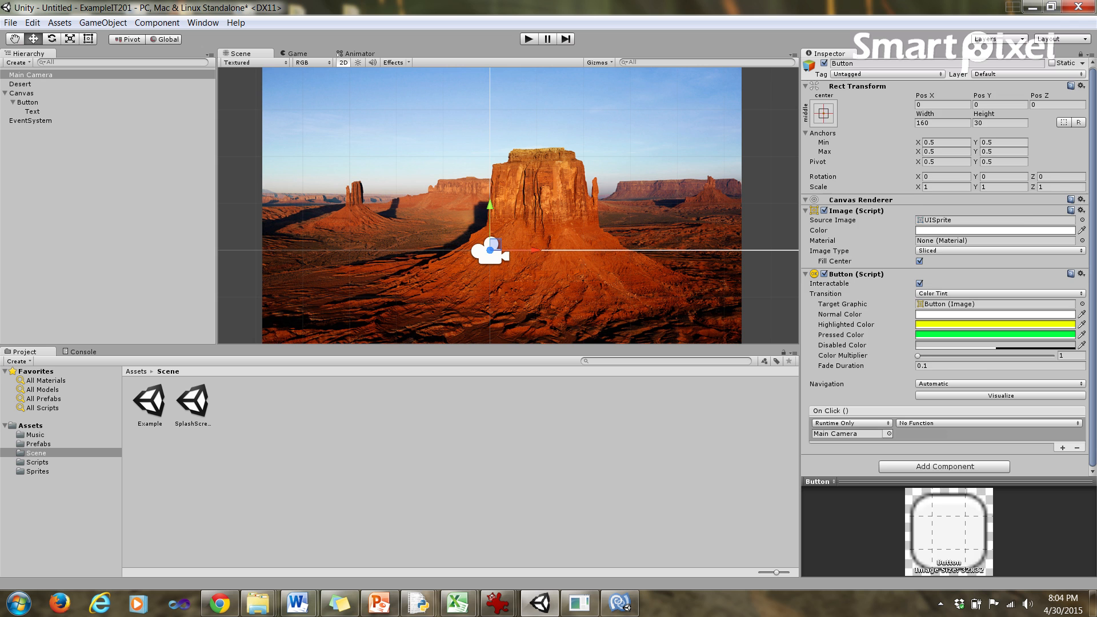
# Set the Button's On Click function to LoadUp () from the LoadTheLevel script.
pyautogui.click(1080, 53)
pyautogui.click(28, 102)
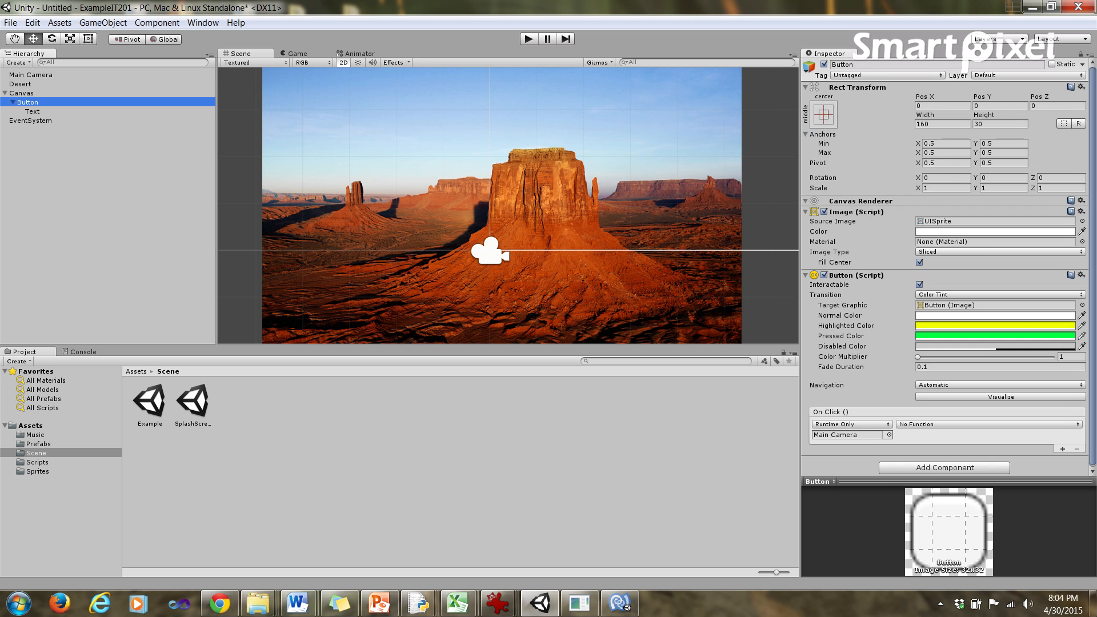
pyautogui.click(988, 424)
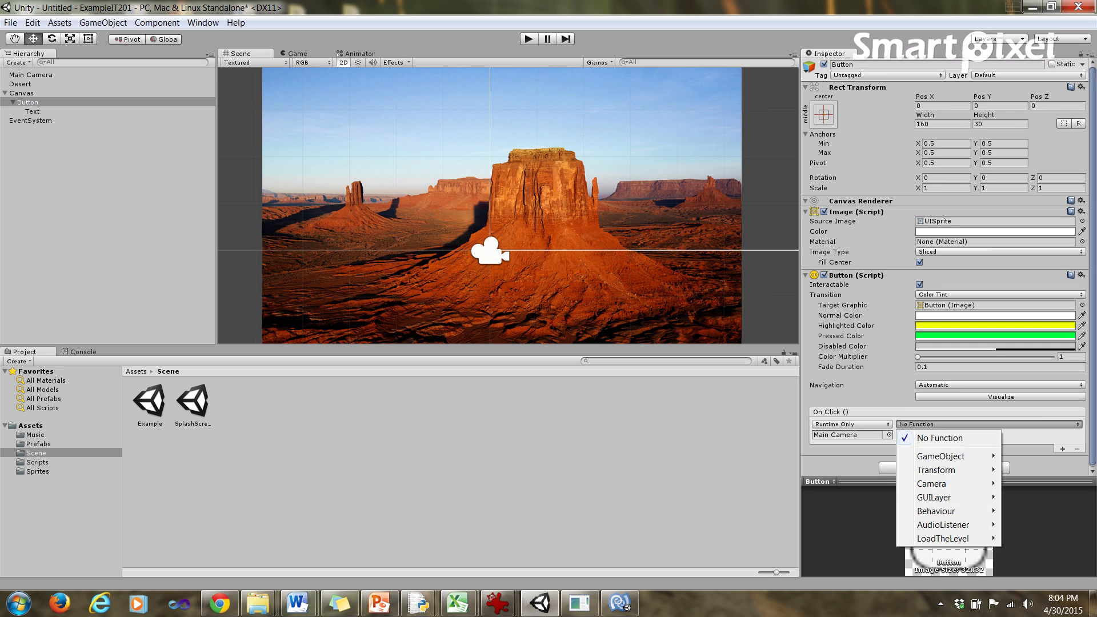
pyautogui.moveTo(943, 539)
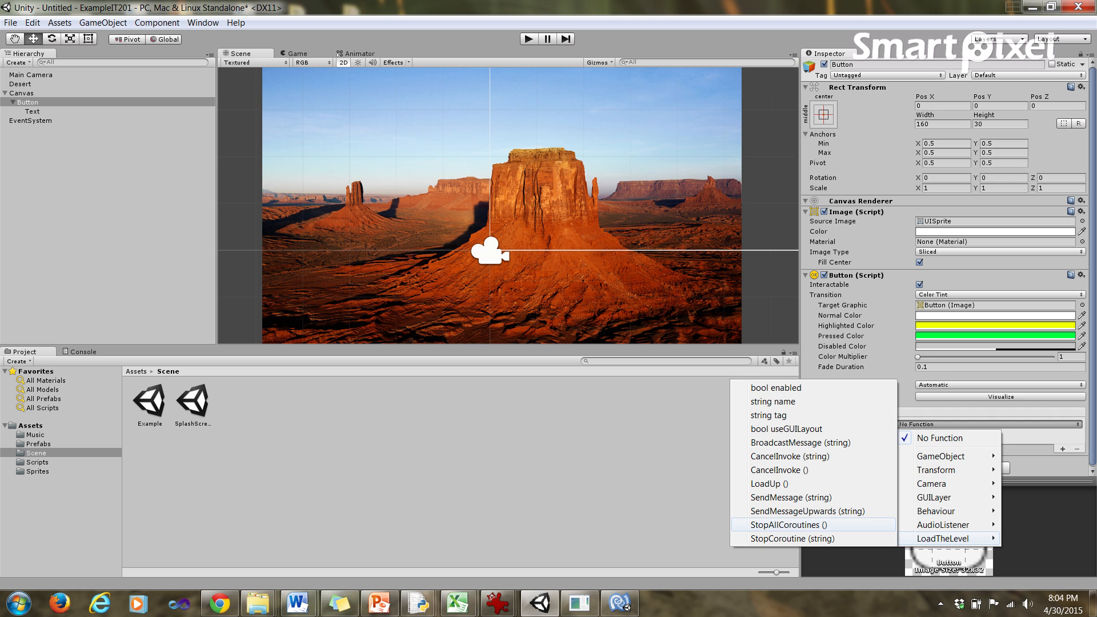
pyautogui.click(770, 484)
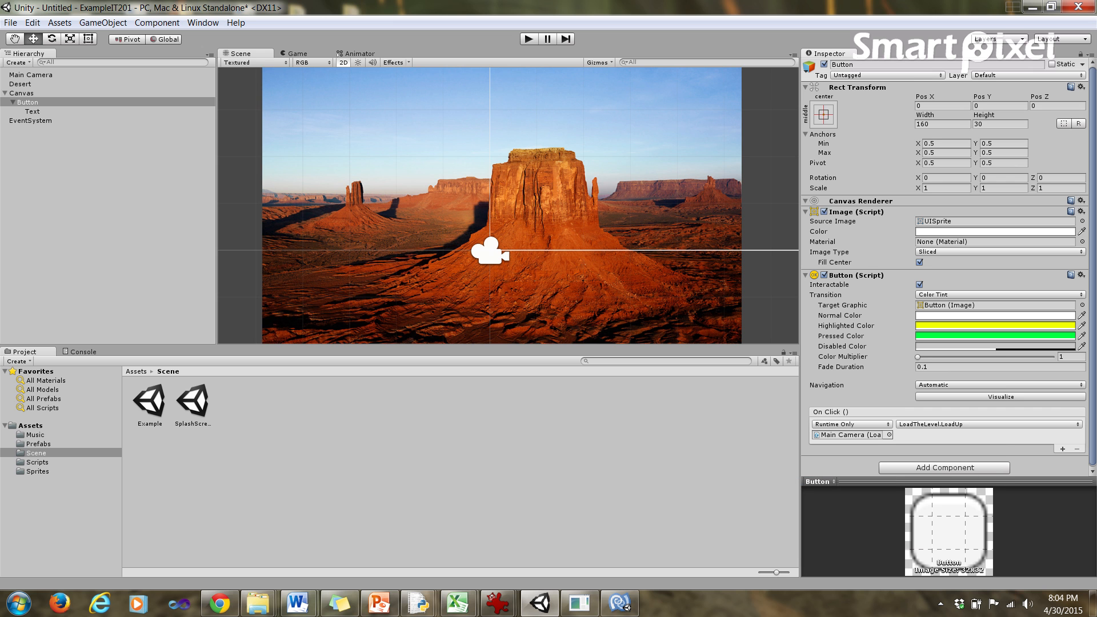
# Play the scene, use the Start button to test loading the Example level, and stop playback.
pyautogui.hotkey('ctrl', 'p')
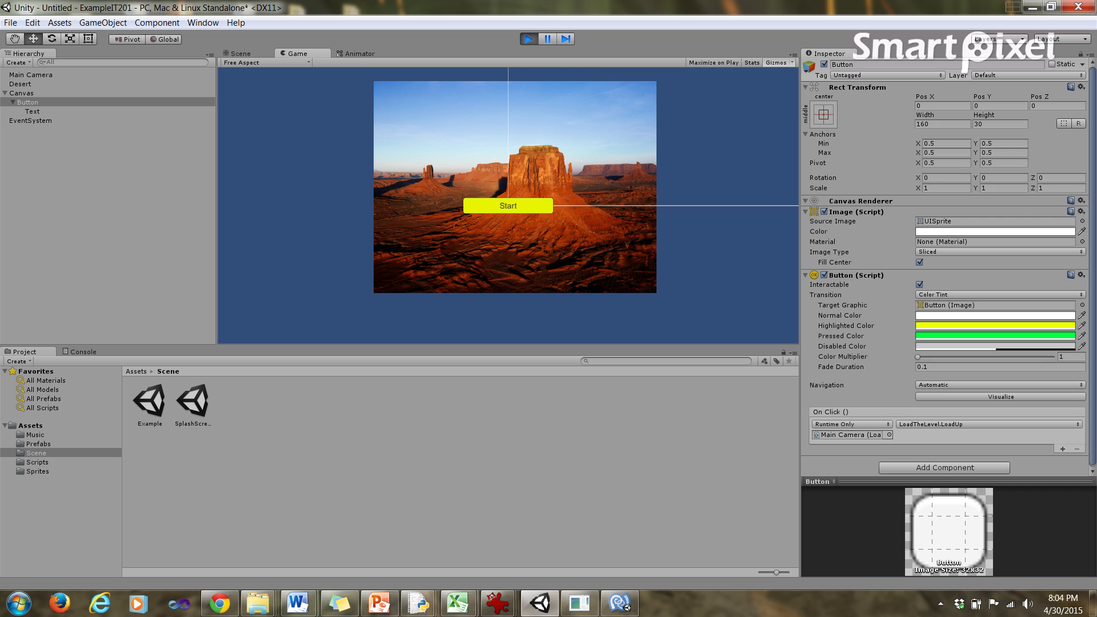
pyautogui.click(508, 206)
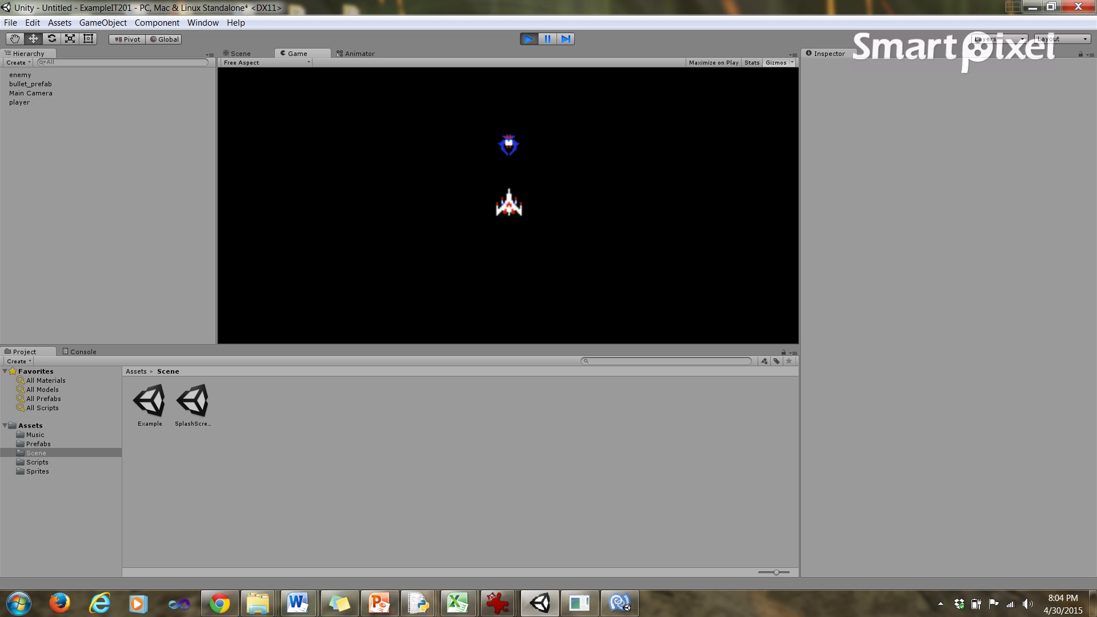
pyautogui.click(528, 39)
pyautogui.click(1032, 7)
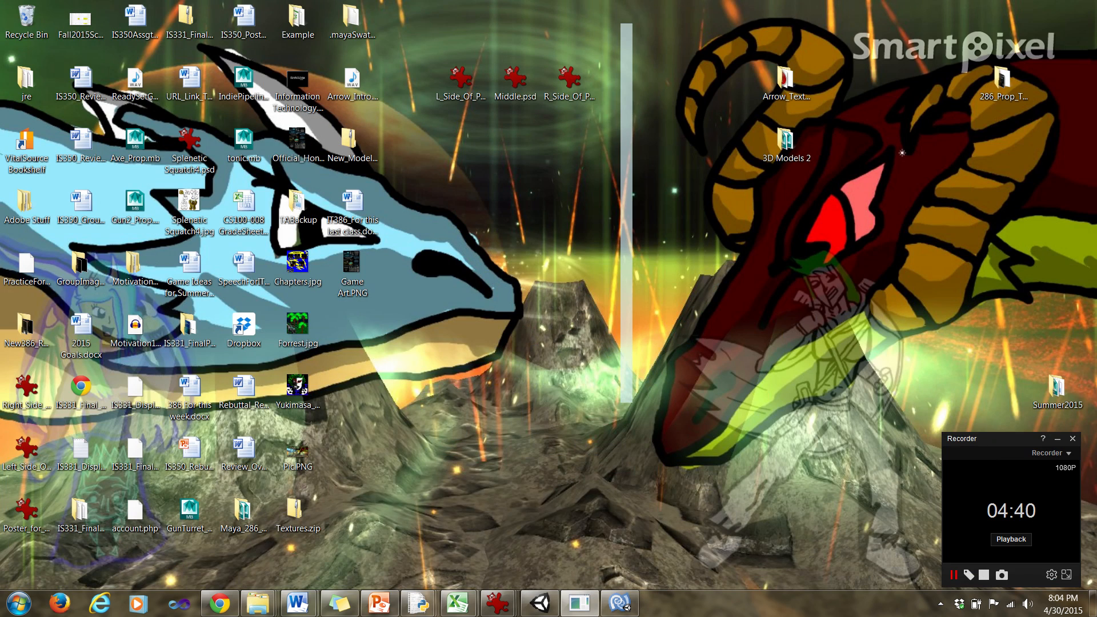
pyautogui.click(540, 603)
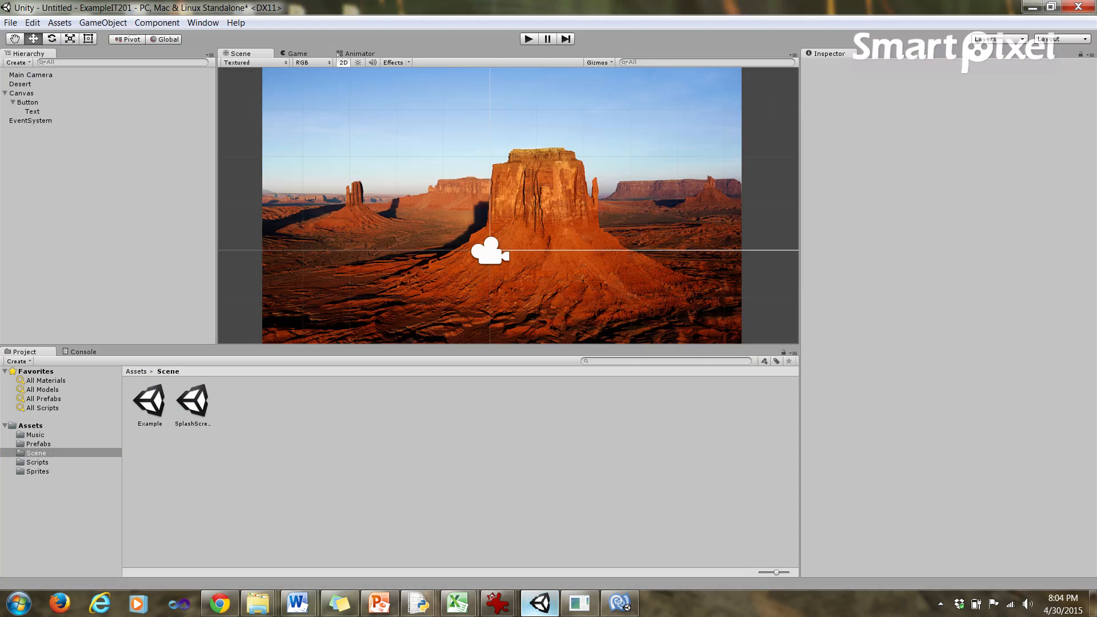
pyautogui.click(539, 603)
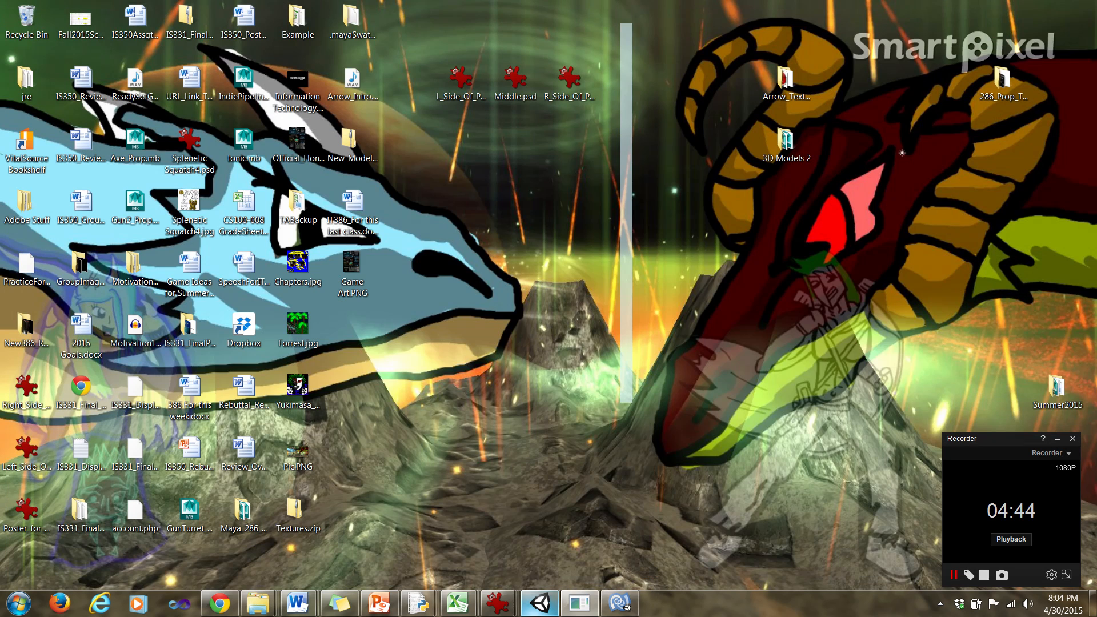